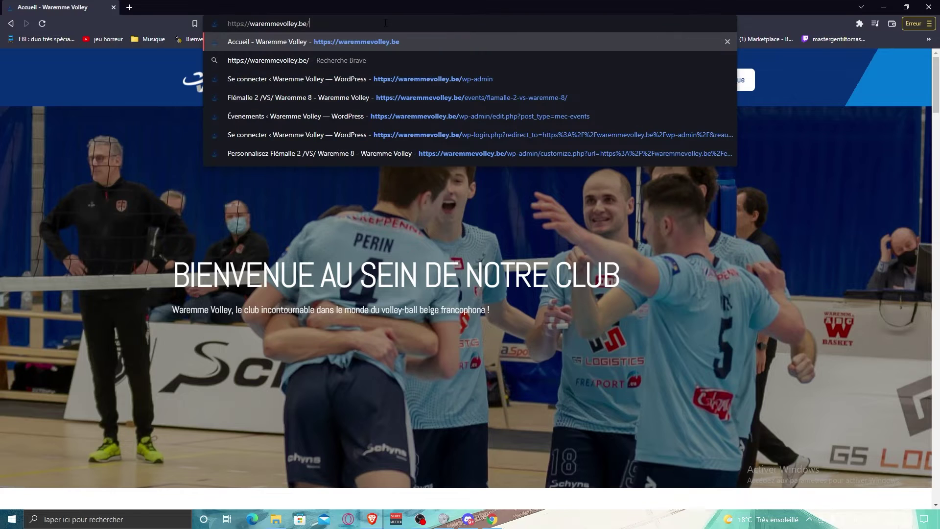
# Open waremmevolley.be/wp-admin/ and log in to WordPress with the saved account e-mail and password.
pyautogui.write('wp-')
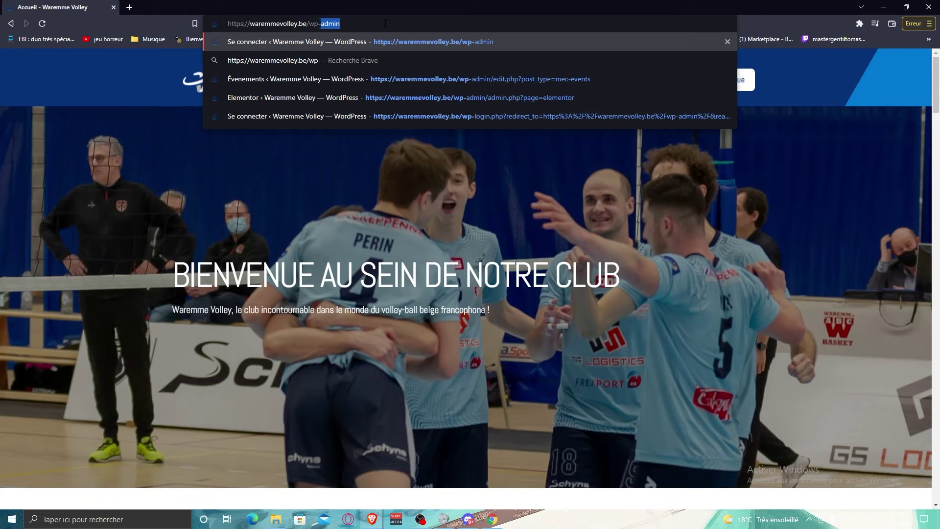
pyautogui.write('admin/')
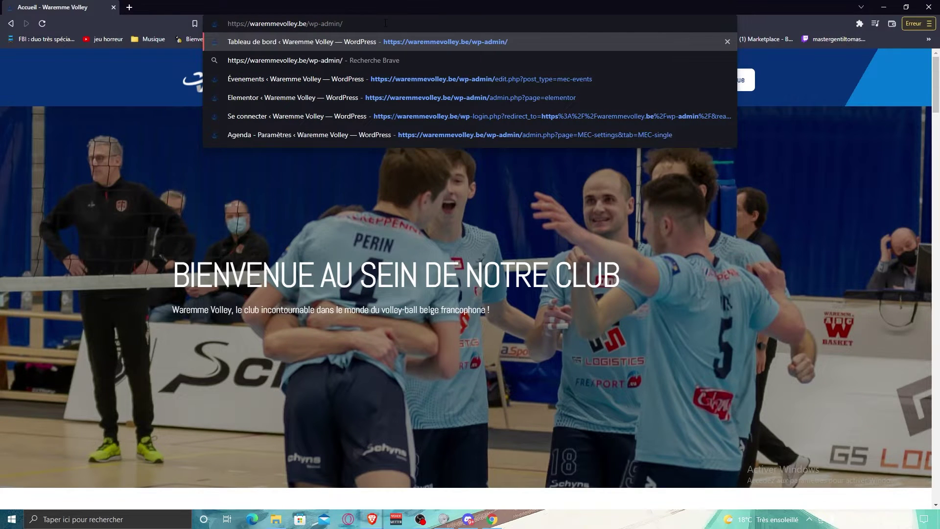
pyautogui.press('Return')
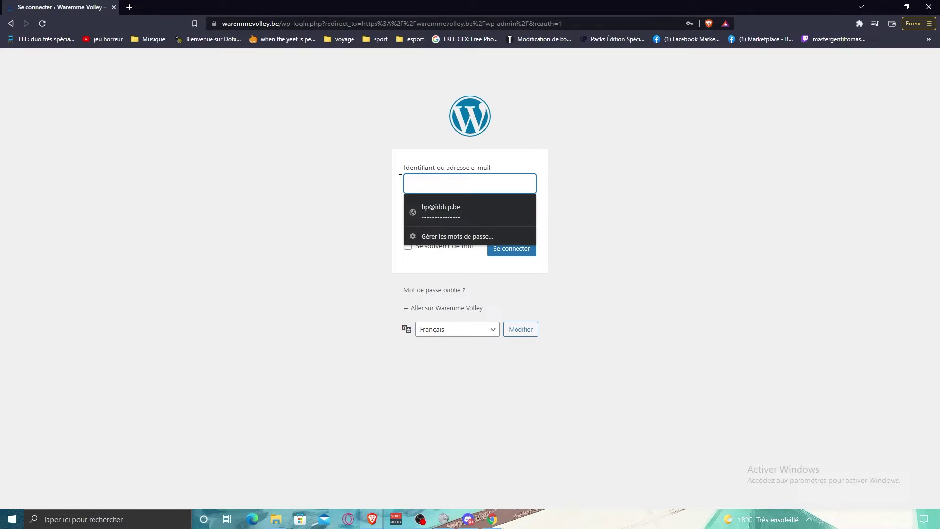
pyautogui.click(497, 206)
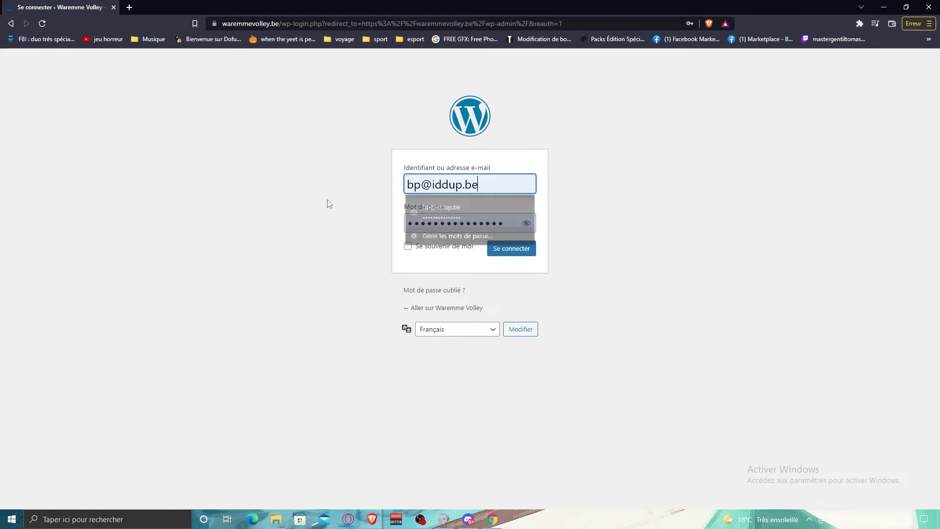
pyautogui.click(511, 252)
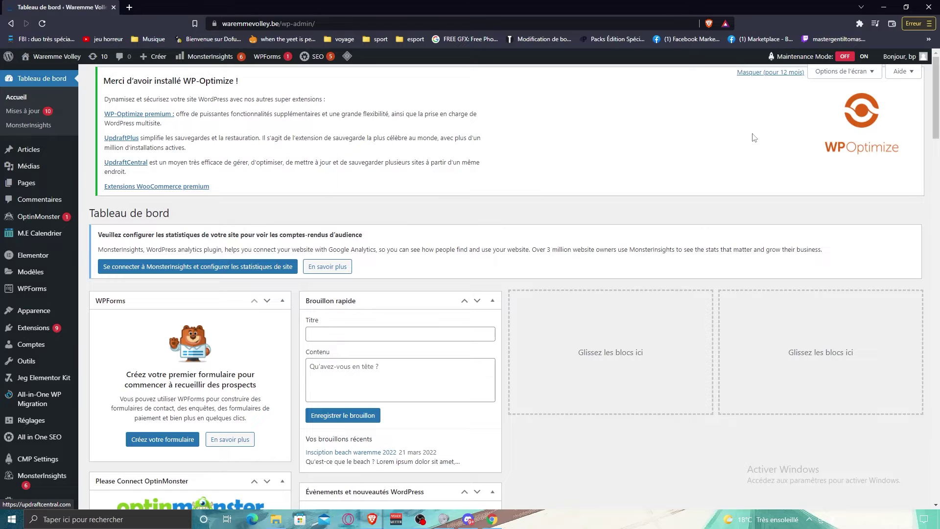
# Go from the dashboard to the site's Beach Volley page and open it for editing with Elementor.
pyautogui.scroll(-5, 754, 137)
pyautogui.scroll(5, 754, 138)
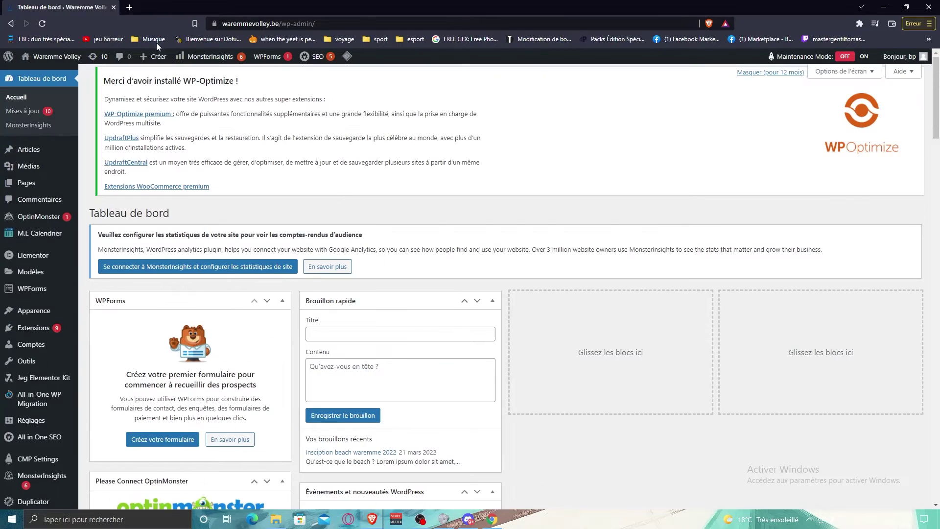
pyautogui.click(67, 55)
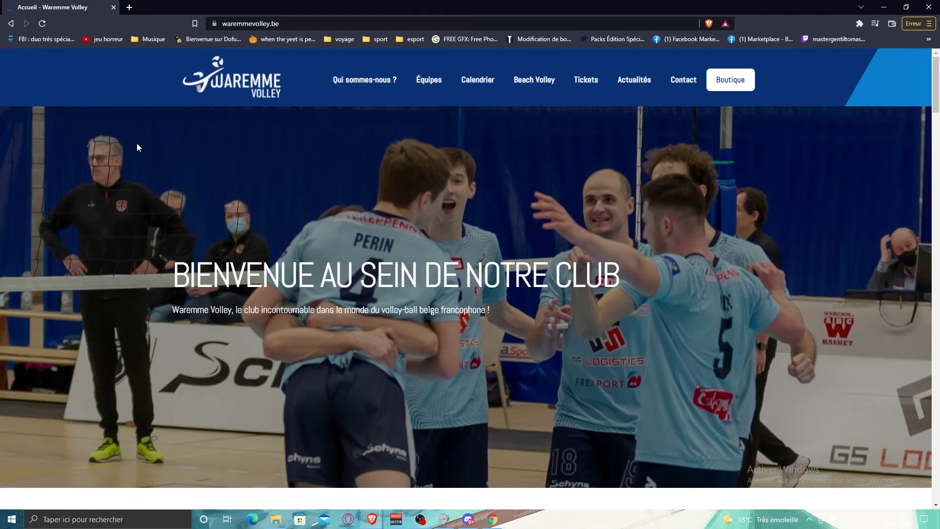
pyautogui.click(534, 80)
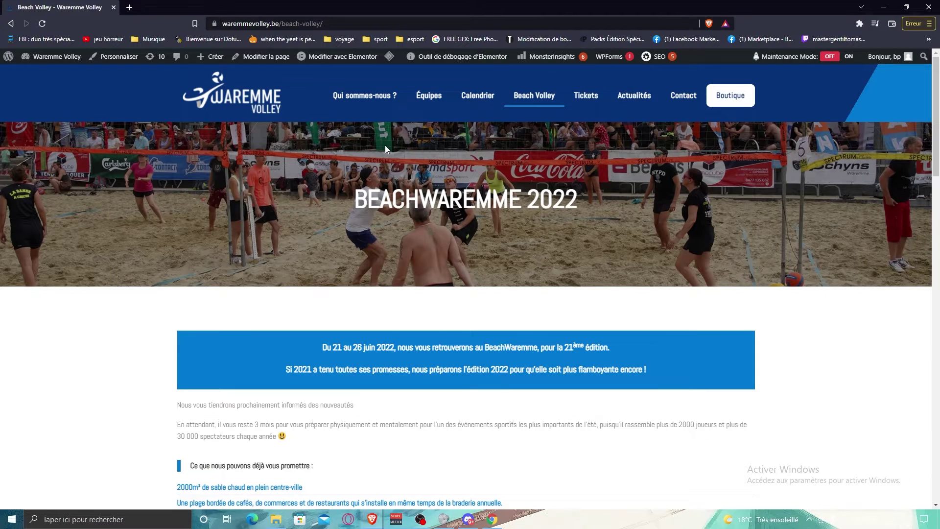
pyautogui.scroll(-2, 386, 145)
pyautogui.scroll(2, 534, 98)
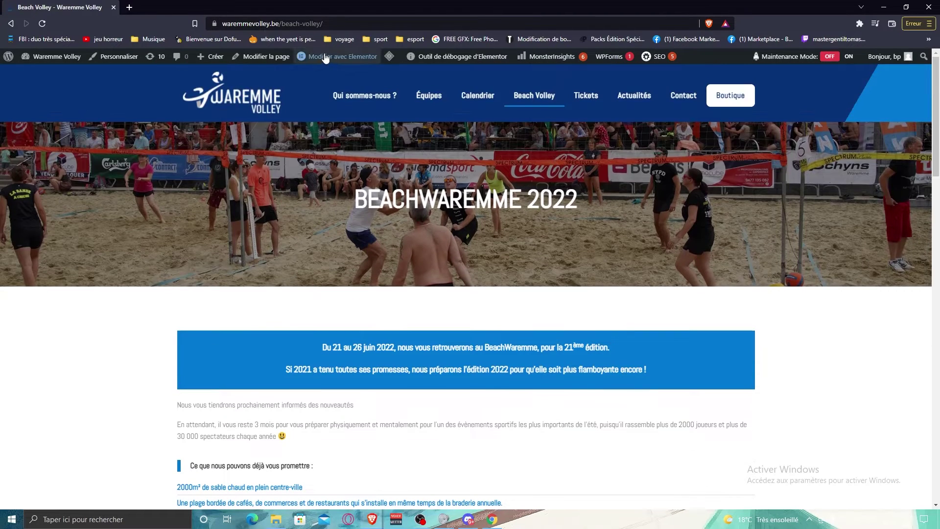
pyautogui.moveTo(323, 61)
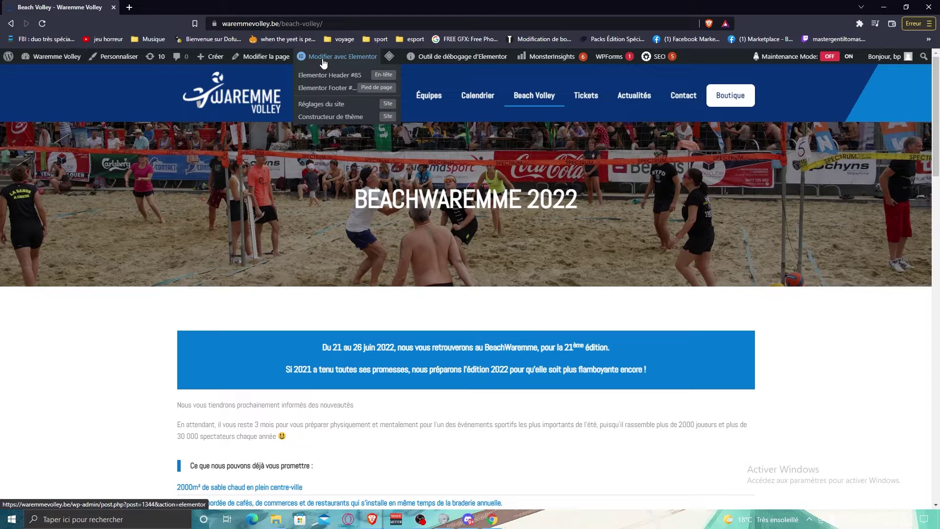
pyautogui.click(323, 58)
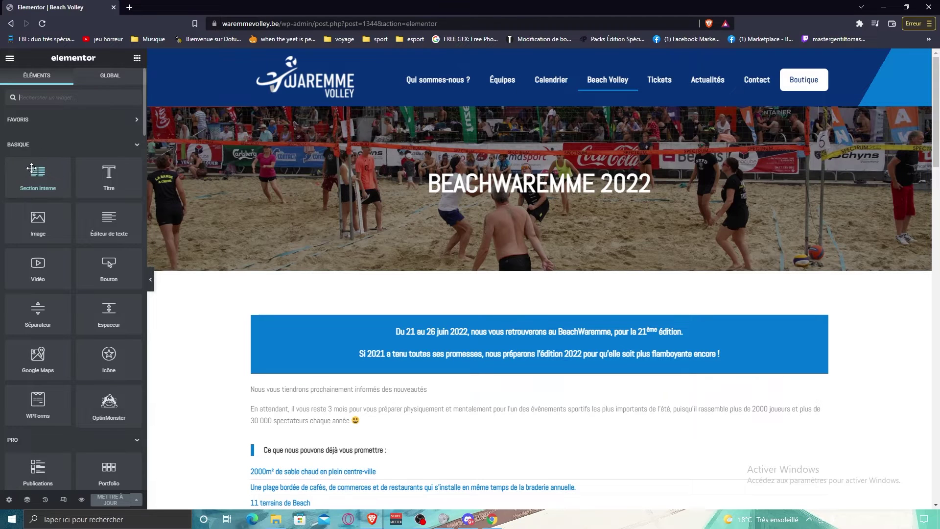
# Examine the Elementor widget list and the Beach Volley page's banner, text blocks and section and column handles.
pyautogui.click(116, 150)
pyautogui.click(117, 148)
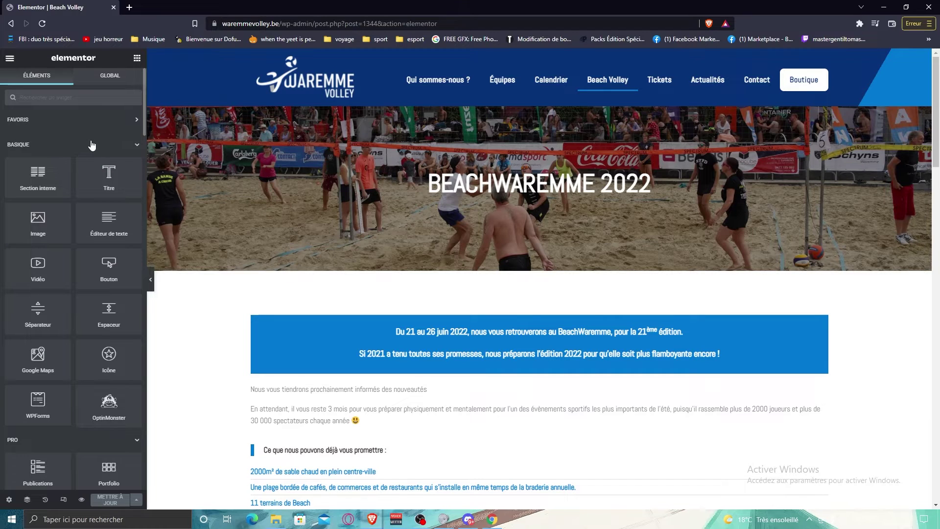
pyautogui.scroll(-3, 357, 162)
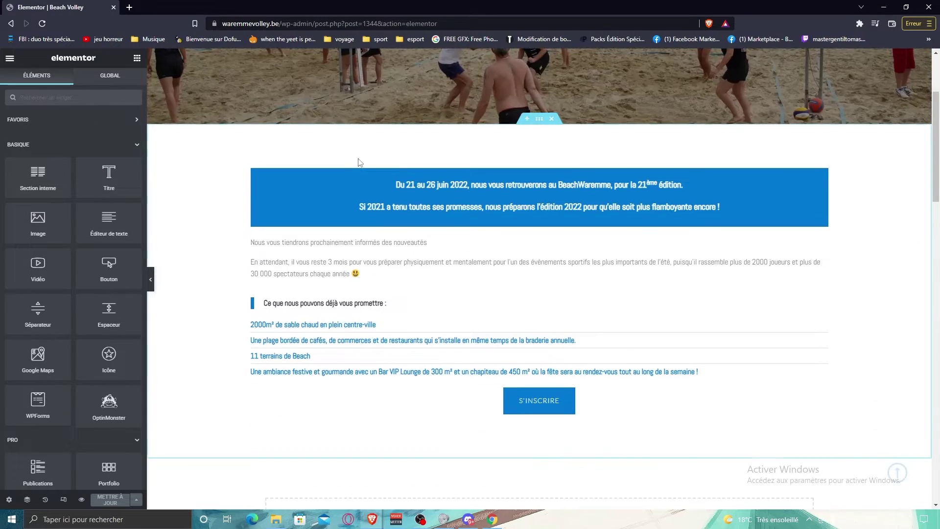
pyautogui.scroll(3, 530, 228)
pyautogui.scroll(-3, 524, 228)
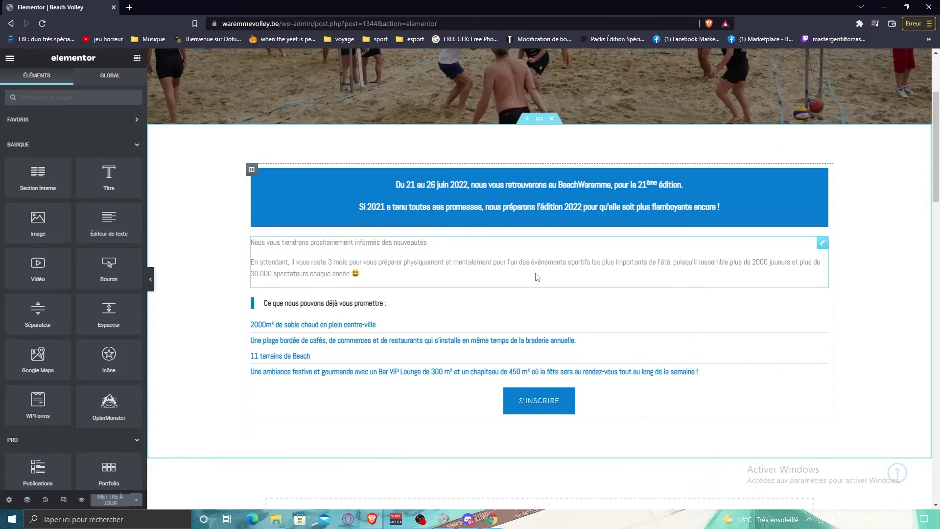
pyautogui.scroll(3, 535, 198)
pyautogui.scroll(-3, 431, 171)
pyautogui.scroll(3, 328, 146)
pyautogui.scroll(2, 328, 146)
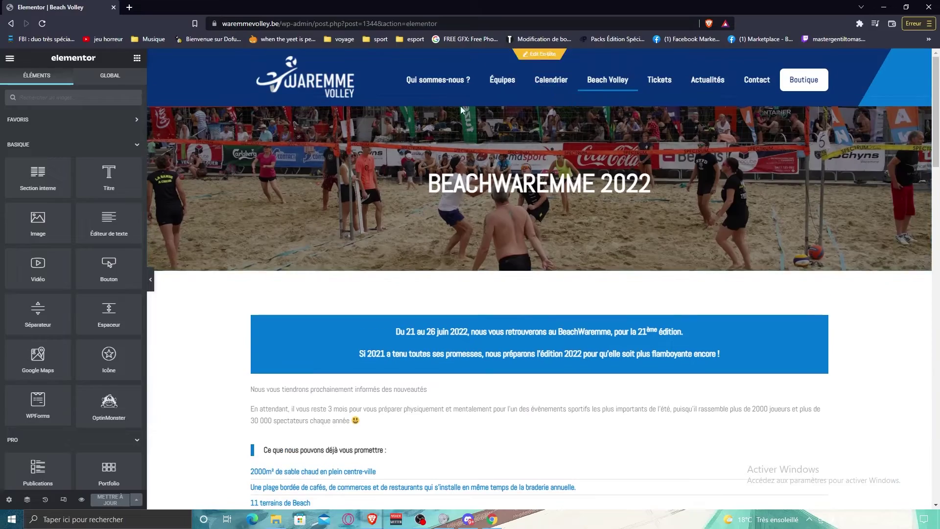
pyautogui.scroll(-3, 215, 132)
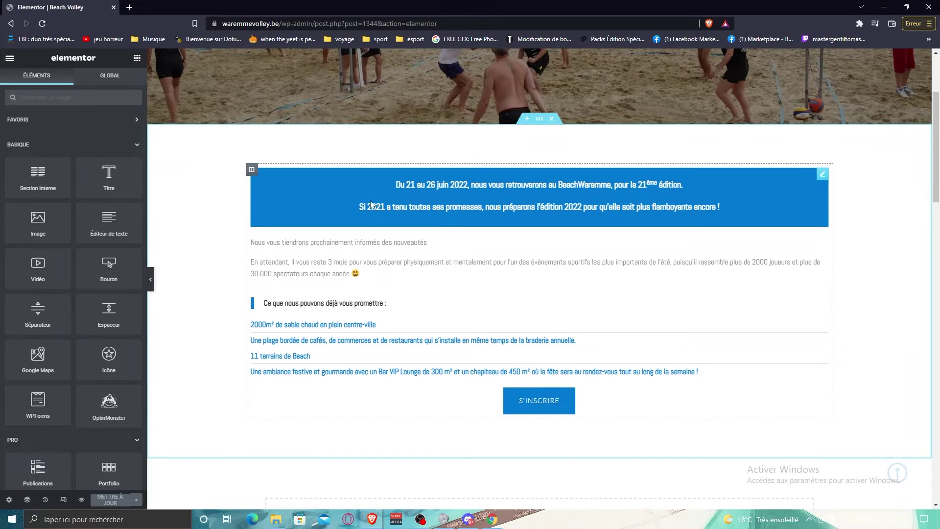
pyautogui.moveTo(544, 122)
pyautogui.moveTo(254, 176)
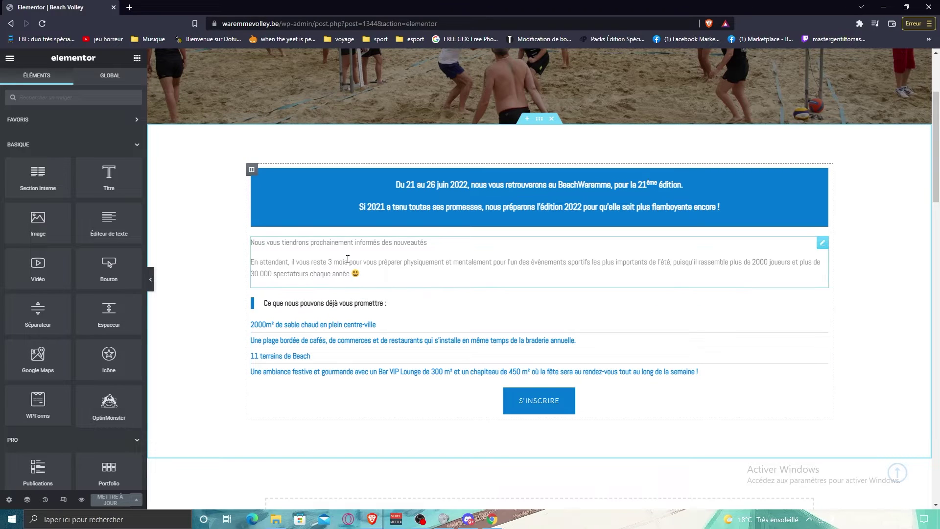
pyautogui.scroll(2, 346, 257)
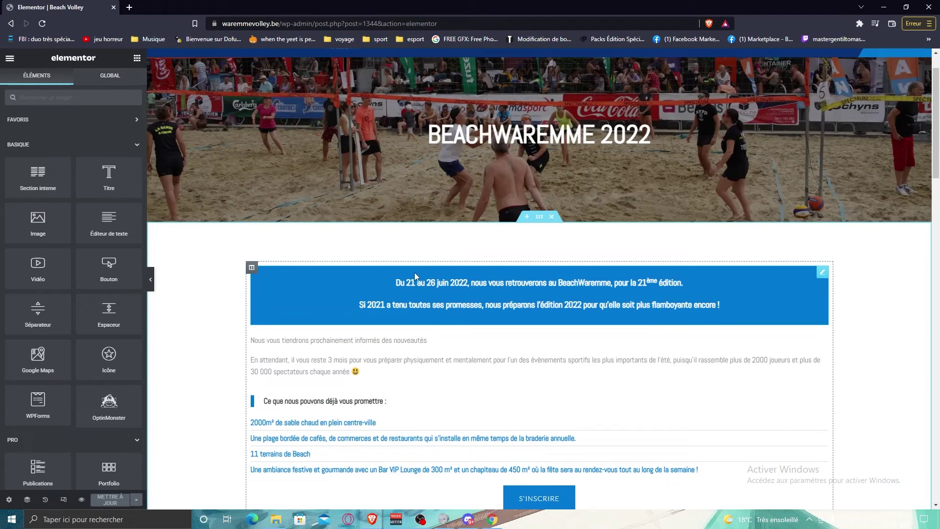
pyautogui.scroll(-1, 309, 278)
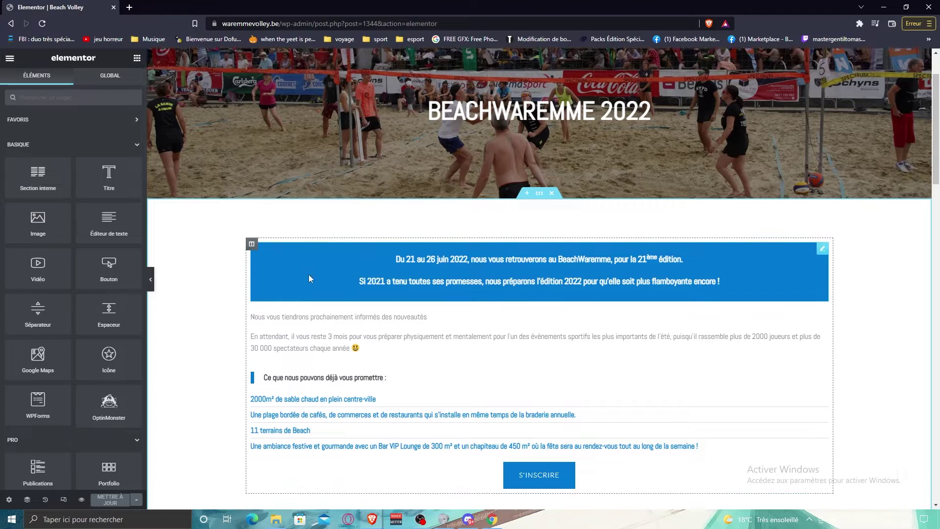
# View the edit settings of the section below the banner, its column, and the blue text block in turn.
pyautogui.click(540, 169)
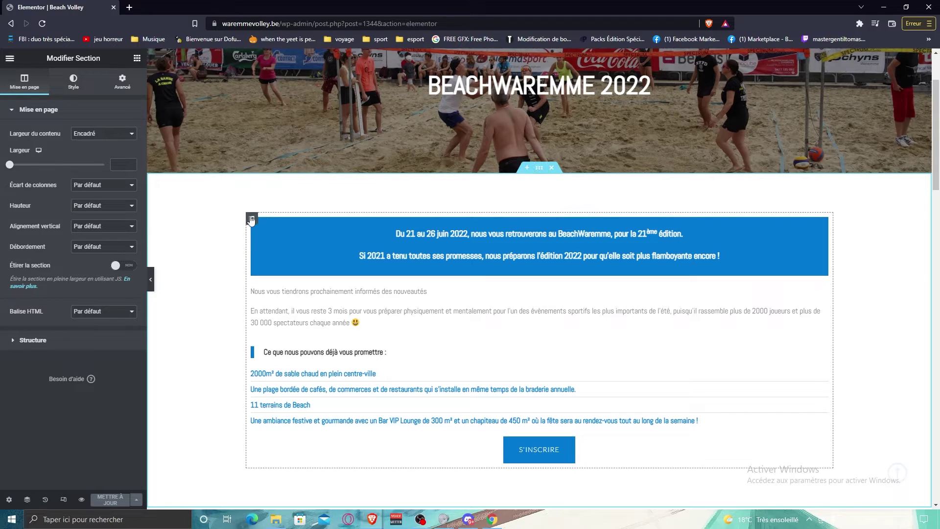
pyautogui.click(252, 221)
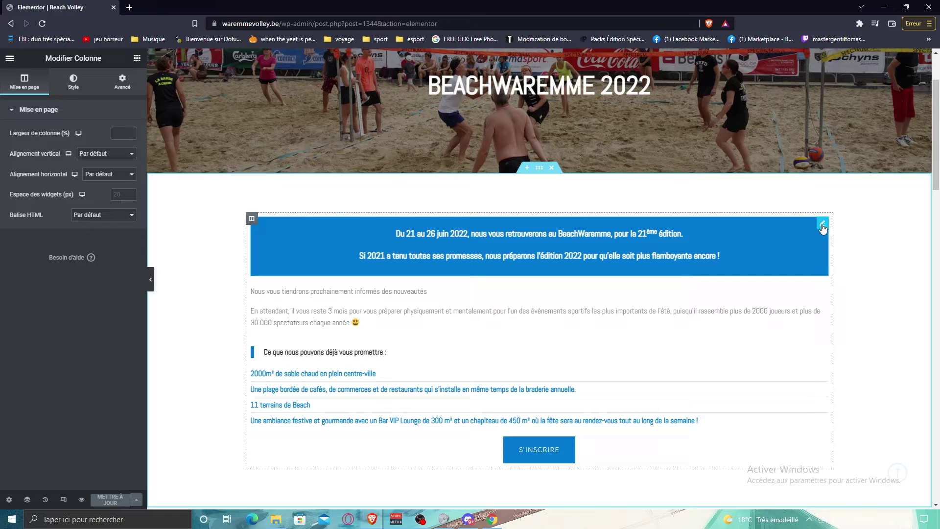
pyautogui.click(821, 225)
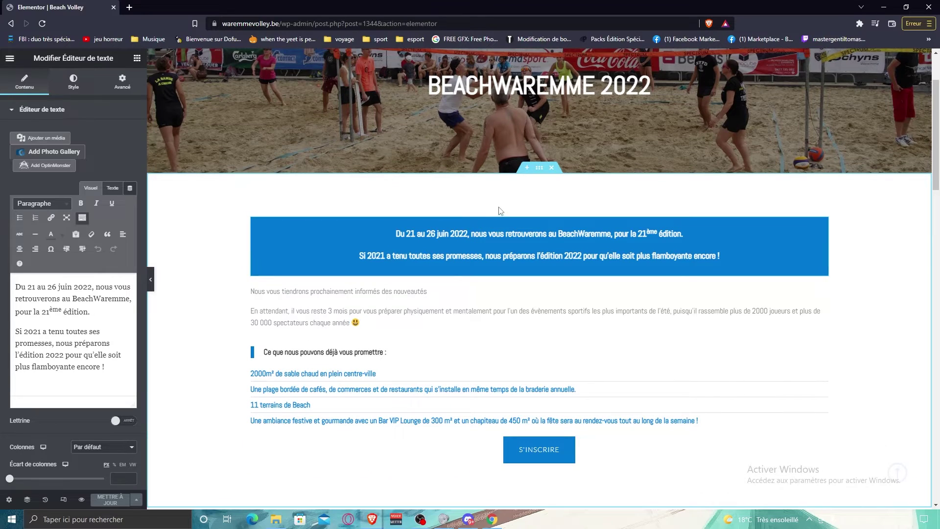
# Return to the widget list and add a Titre widget directly below the S'INSCRIRE button.
pyautogui.scroll(-3, 499, 207)
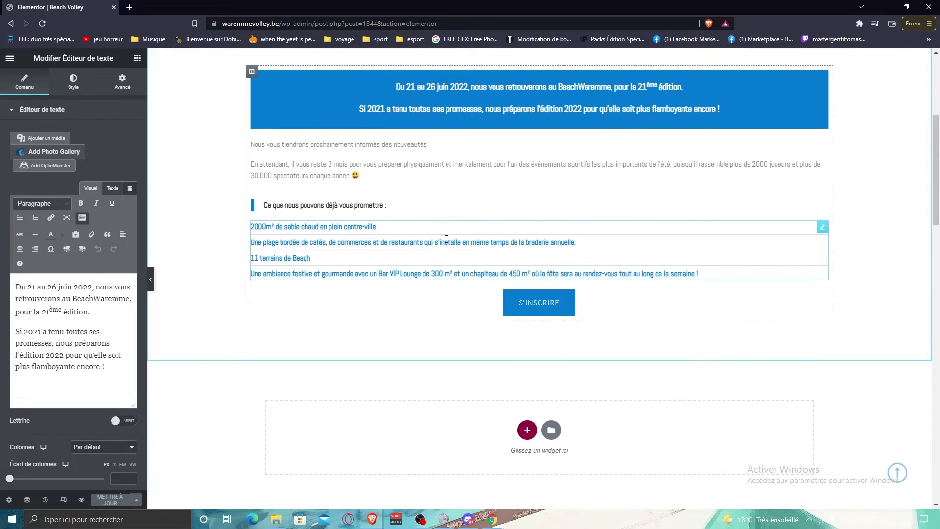
pyautogui.click(138, 59)
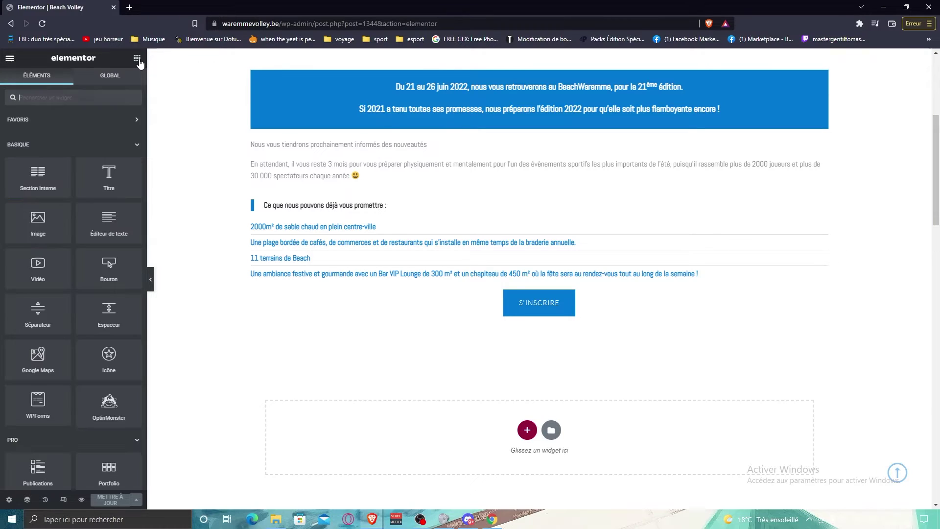
pyautogui.click(106, 100)
pyautogui.scroll(-3, 291, 198)
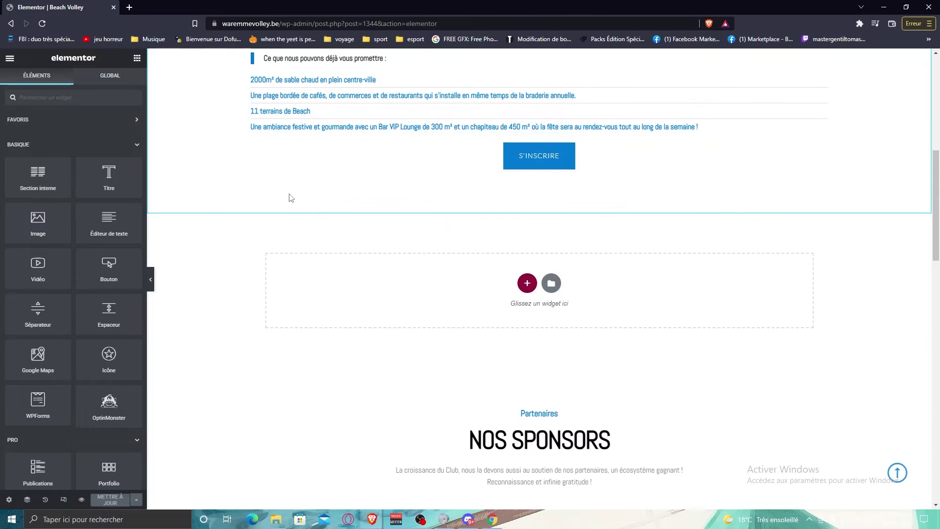
pyautogui.scroll(2, 378, 247)
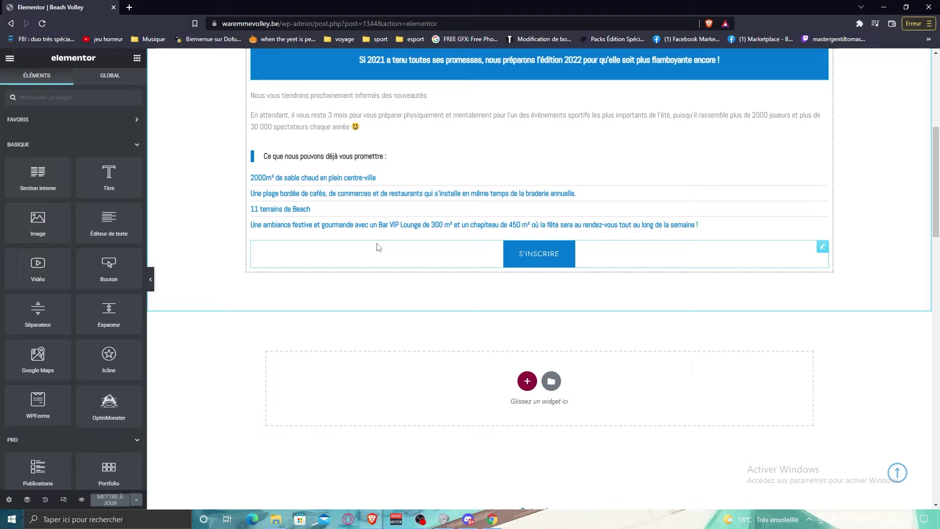
pyautogui.moveTo(102, 177); pyautogui.dragTo(540, 255)
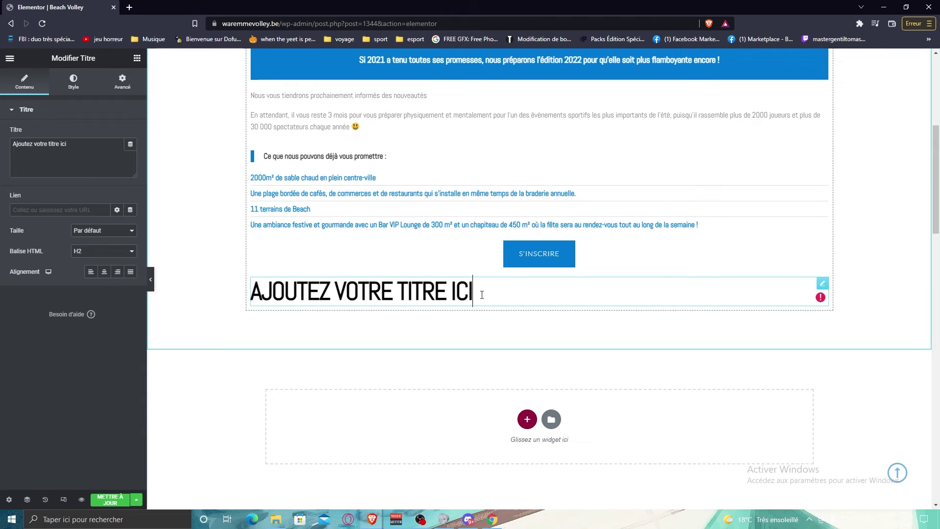
# Replace the new heading's placeholder text with "Ceci est un titre".
pyautogui.moveTo(484, 294); pyautogui.dragTo(271, 293)
pyautogui.click(271, 292)
pyautogui.tripleClick(98, 149)
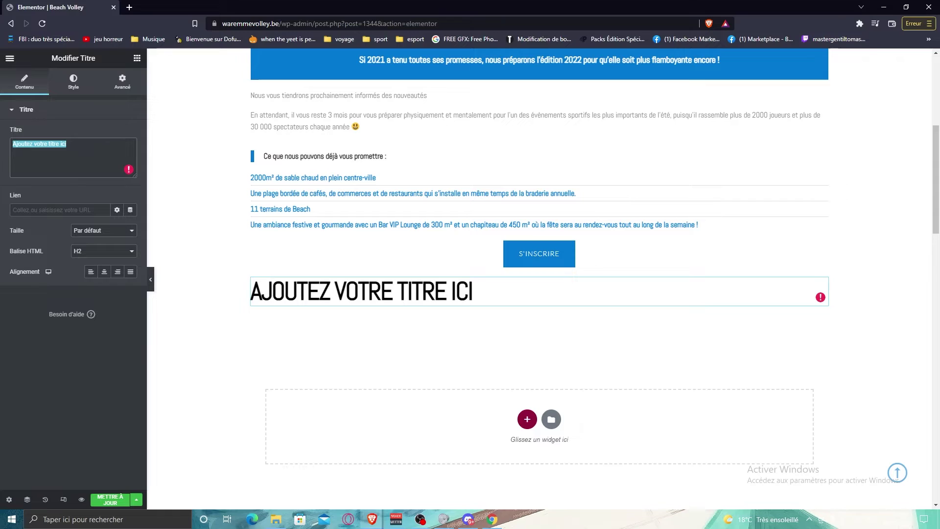
pyautogui.write('Ceci est ')
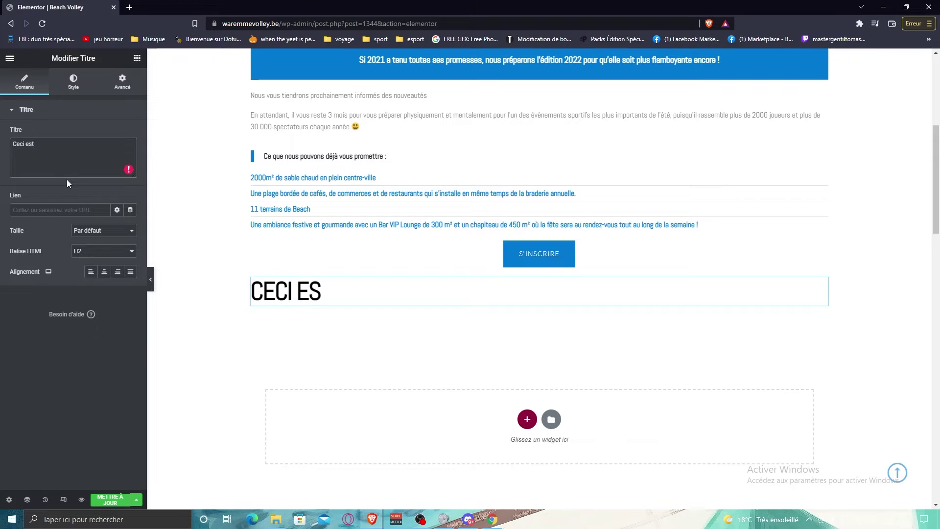
pyautogui.write('un titre')
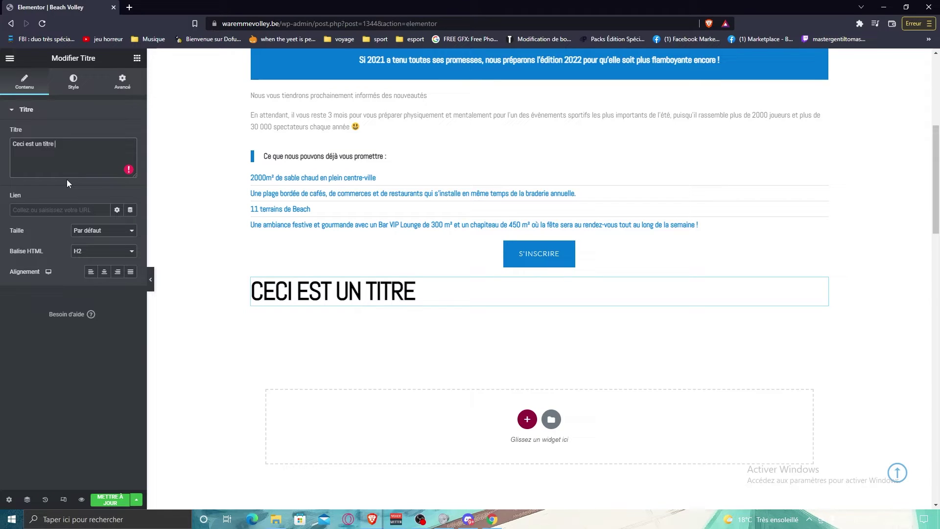
# Add an Éditeur de texte widget below the new heading and replace its placeholder text with "Ceci est le paragraphe".
pyautogui.click(138, 58)
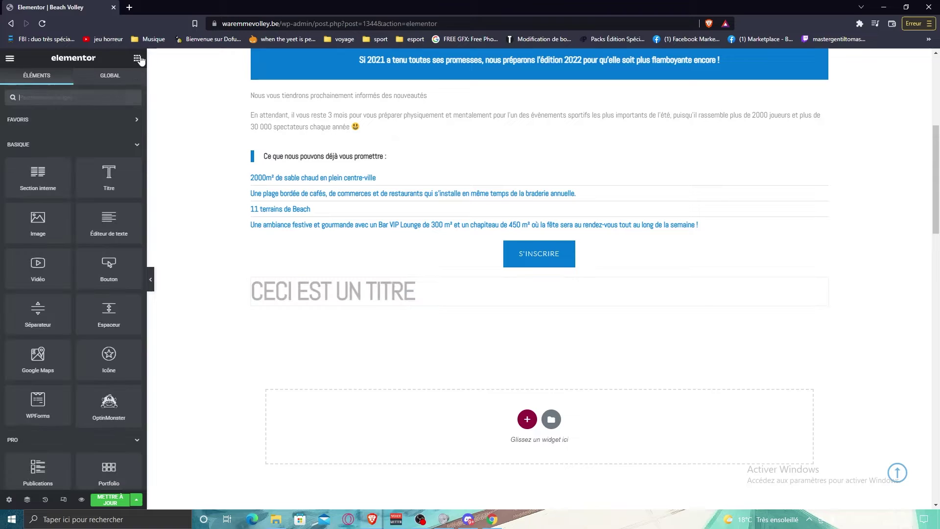
pyautogui.moveTo(103, 222); pyautogui.dragTo(325, 296)
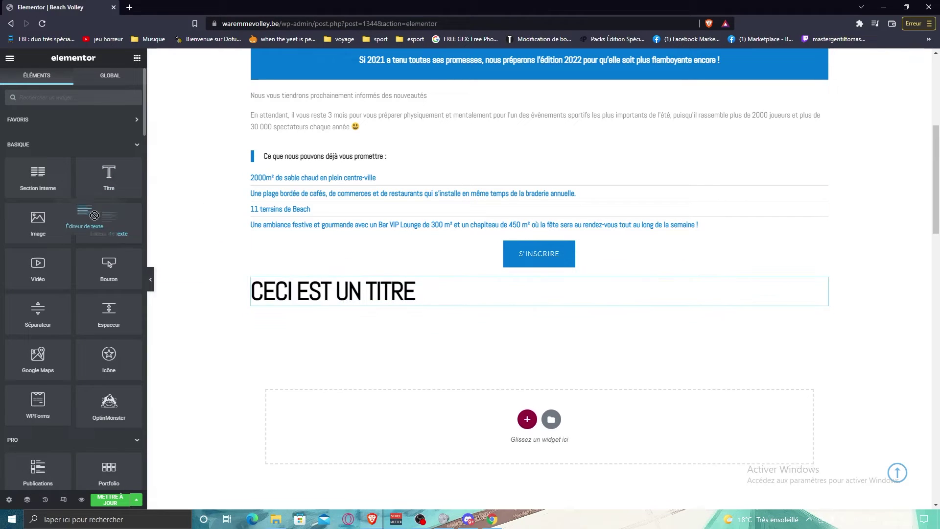
pyautogui.moveTo(110, 220); pyautogui.dragTo(298, 301)
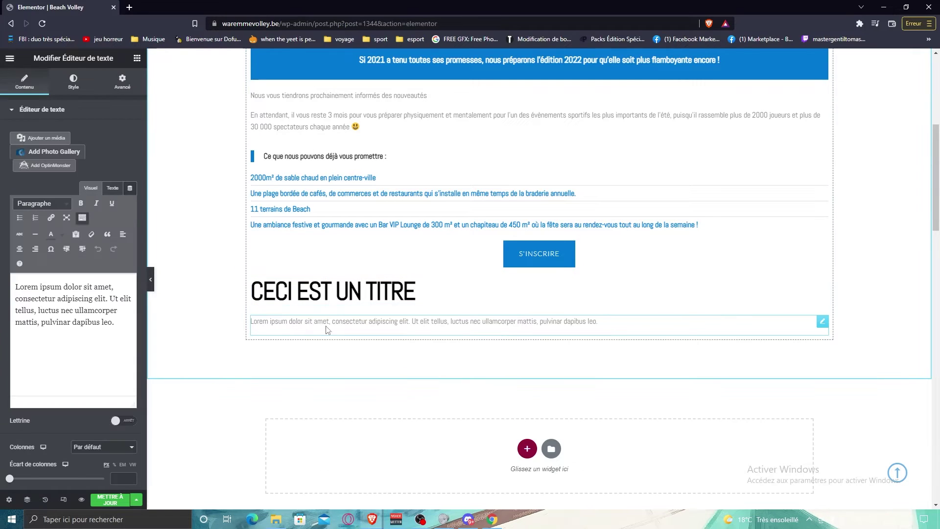
pyautogui.tripleClick(116, 323)
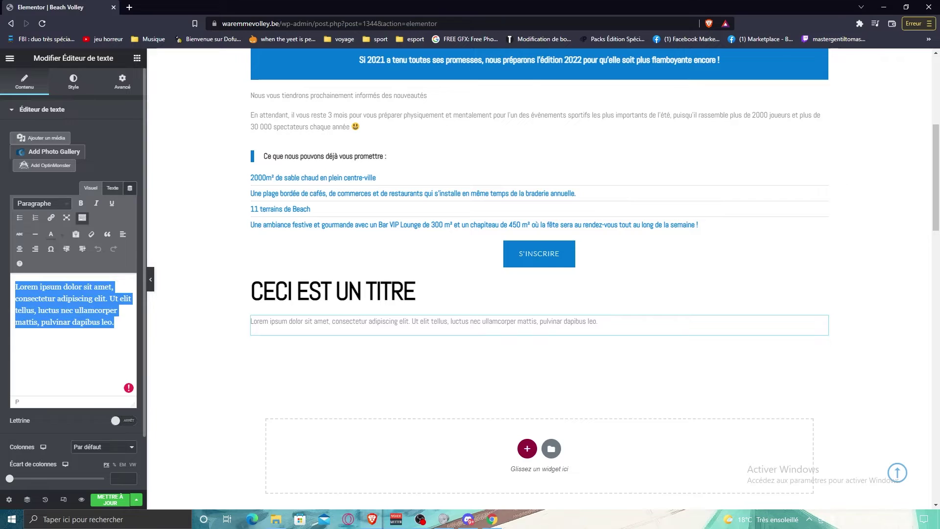
pyautogui.write('Ceci est le paragraphe')
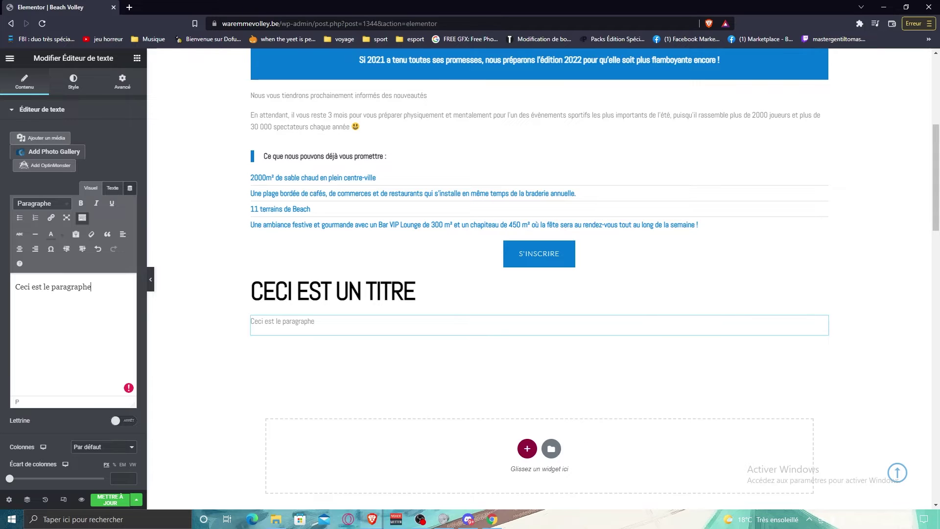
# Look over the edited page and open the settings of the "Ceci est un titre" heading.
pyautogui.scroll(2, 421, 301)
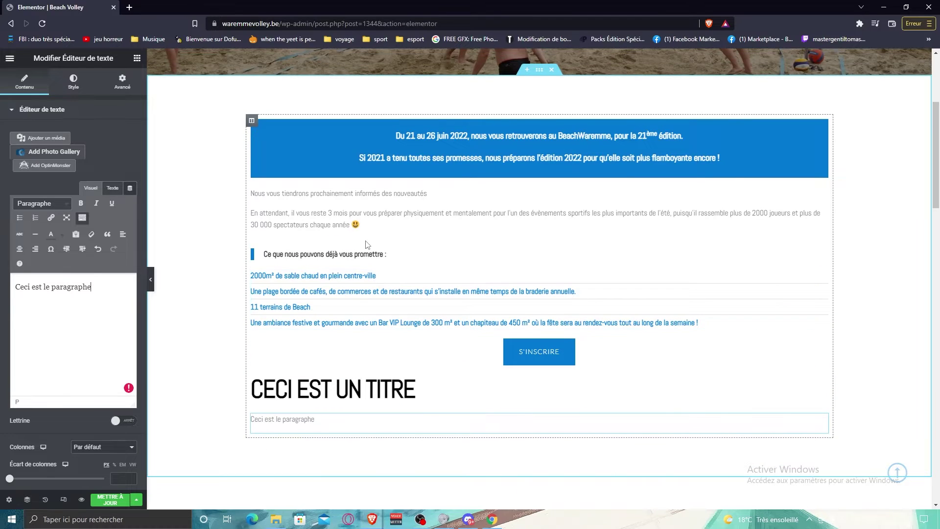
pyautogui.scroll(-3, 376, 255)
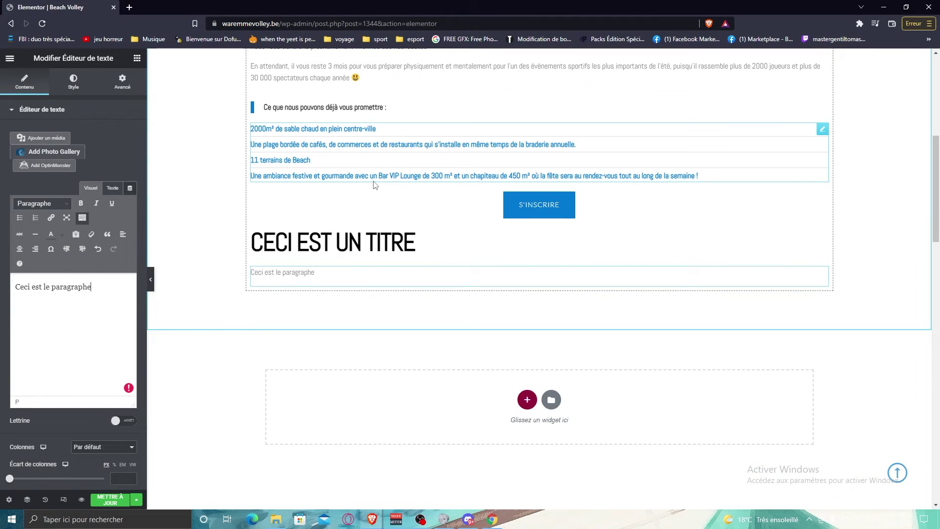
pyautogui.click(375, 241)
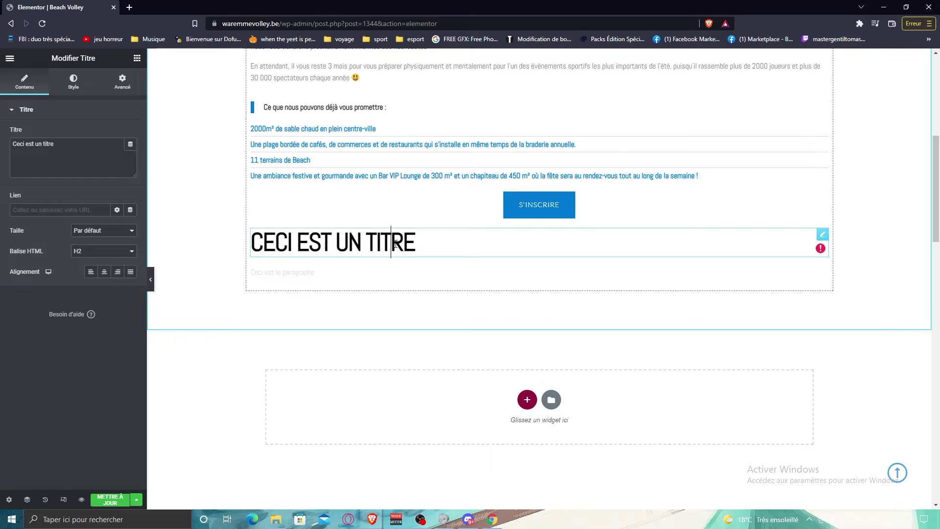
pyautogui.tripleClick(395, 243)
pyautogui.click(460, 254)
pyautogui.scroll(1, 367, 283)
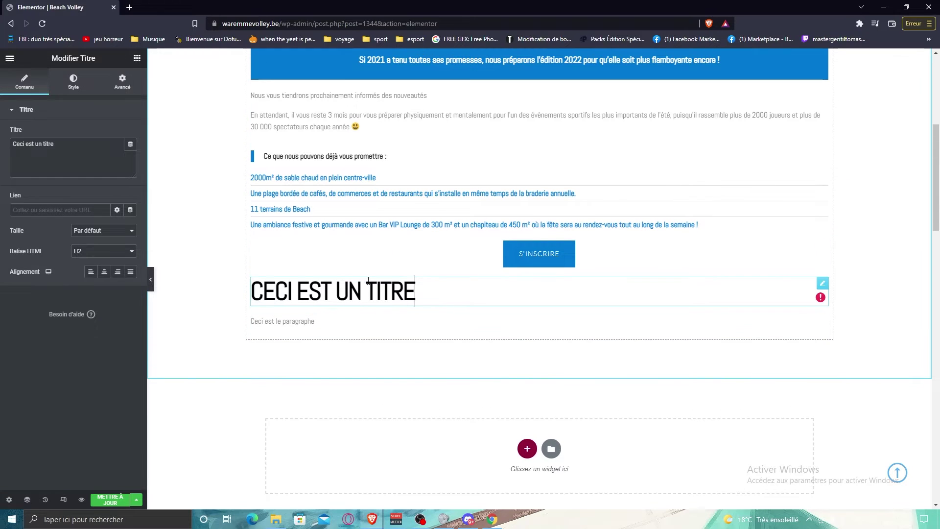
# Return to the widget list and add an Image widget directly below the "Ceci est le paragraphe" text.
pyautogui.click(122, 82)
pyautogui.click(137, 59)
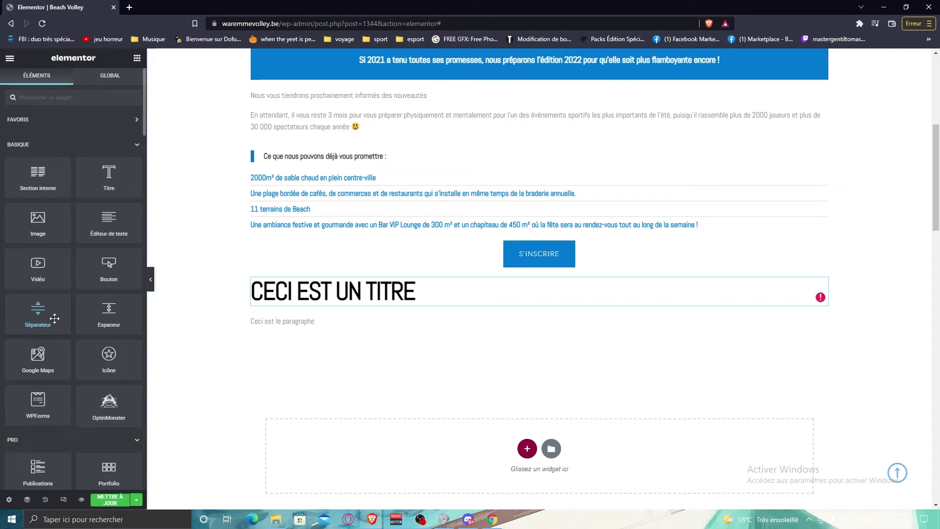
pyautogui.moveTo(44, 219); pyautogui.dragTo(322, 325)
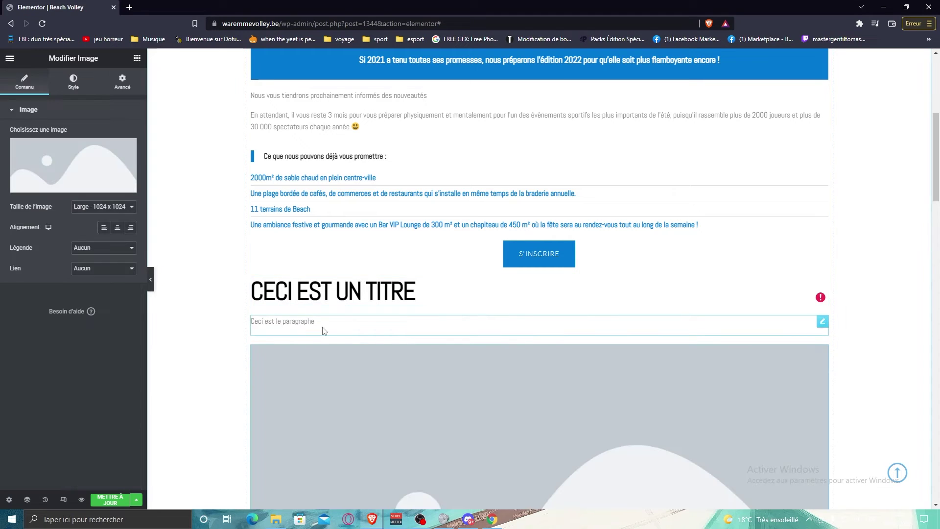
# Browse the media library and insert the sports hall photo 20171106_163350-scaled.jpg into the new image widget.
pyautogui.click(95, 186)
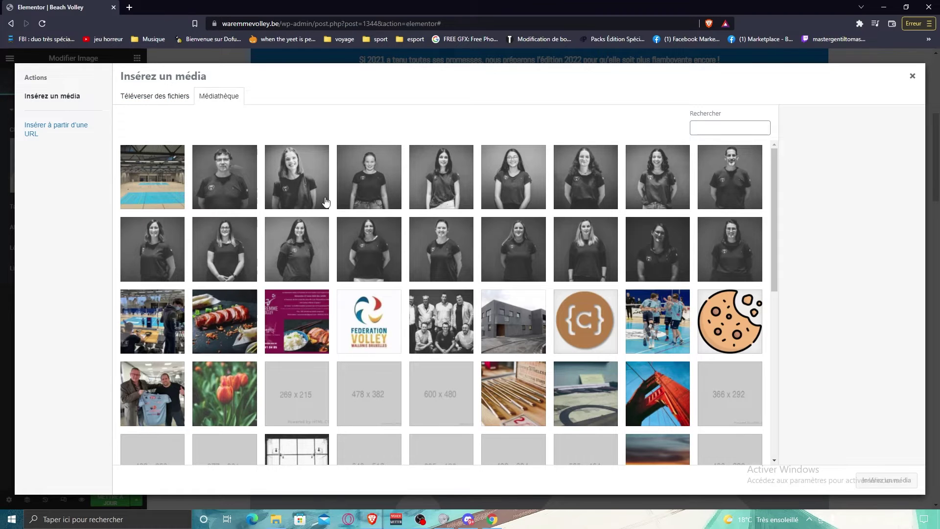
pyautogui.scroll(-5, 474, 237)
pyautogui.scroll(5, 544, 218)
pyautogui.click(167, 97)
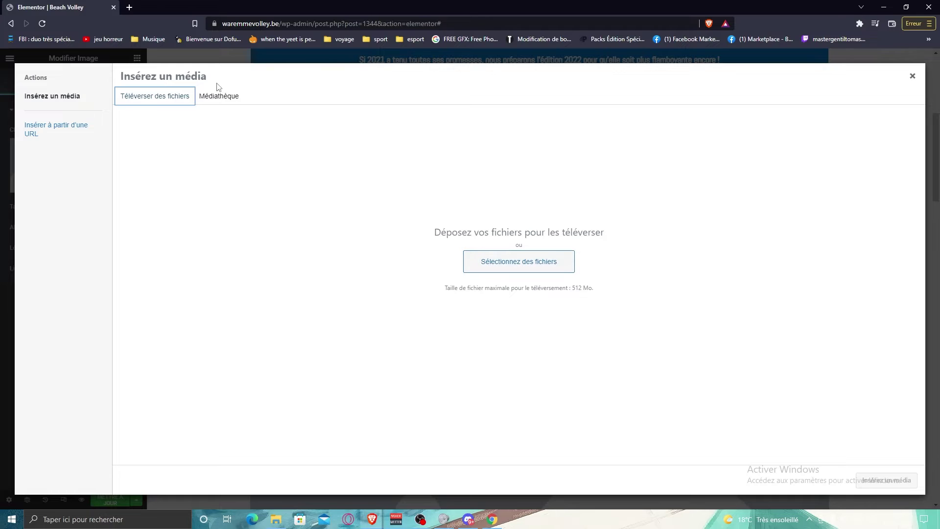
pyautogui.click(221, 98)
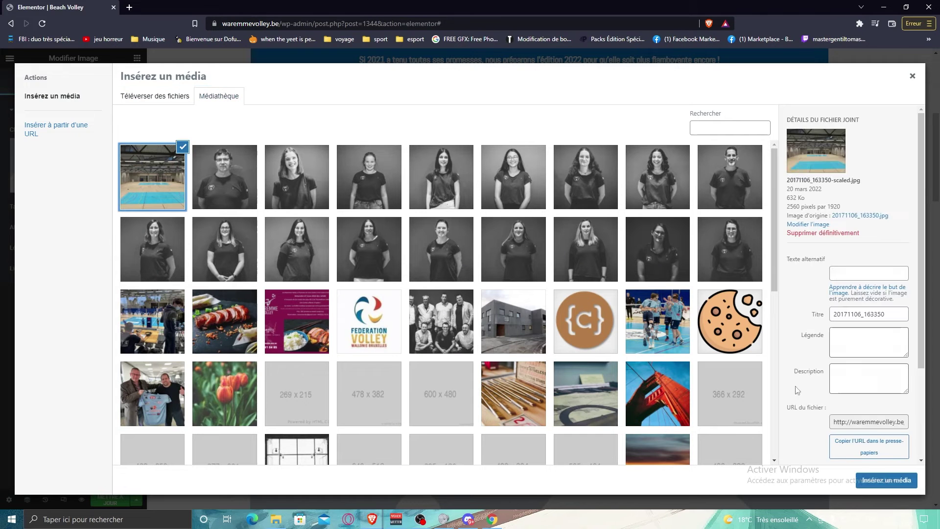
pyautogui.click(886, 479)
pyautogui.scroll(-6, 689, 374)
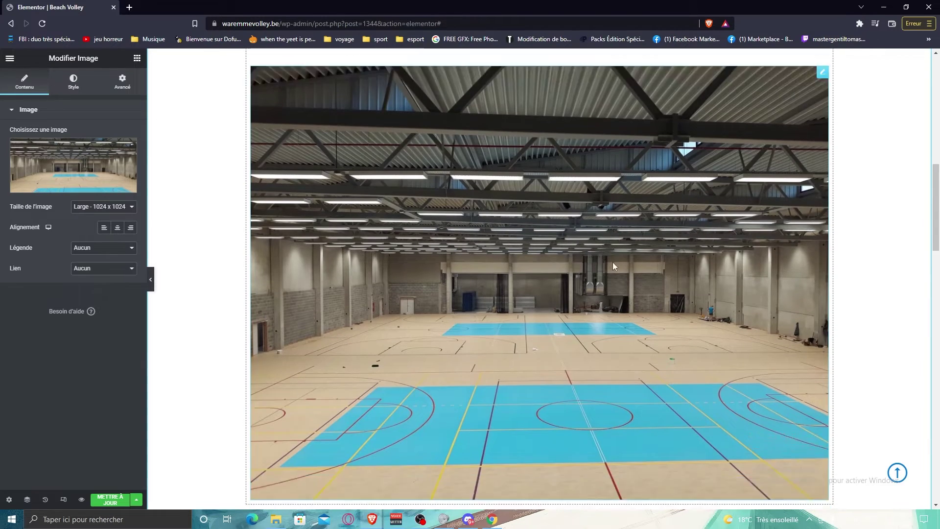
# Set the hall photo's alignment to Centré.
pyautogui.scroll(-4, 612, 262)
pyautogui.scroll(3, 603, 204)
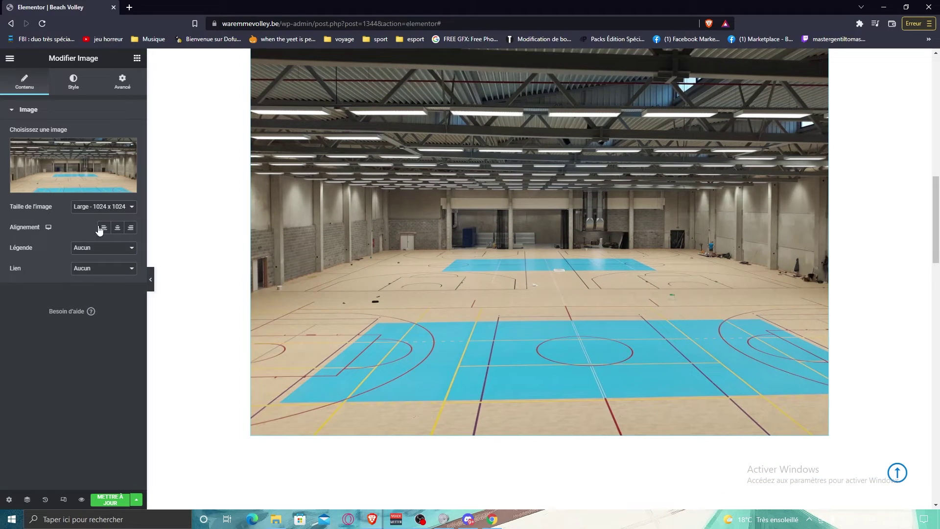
pyautogui.click(117, 227)
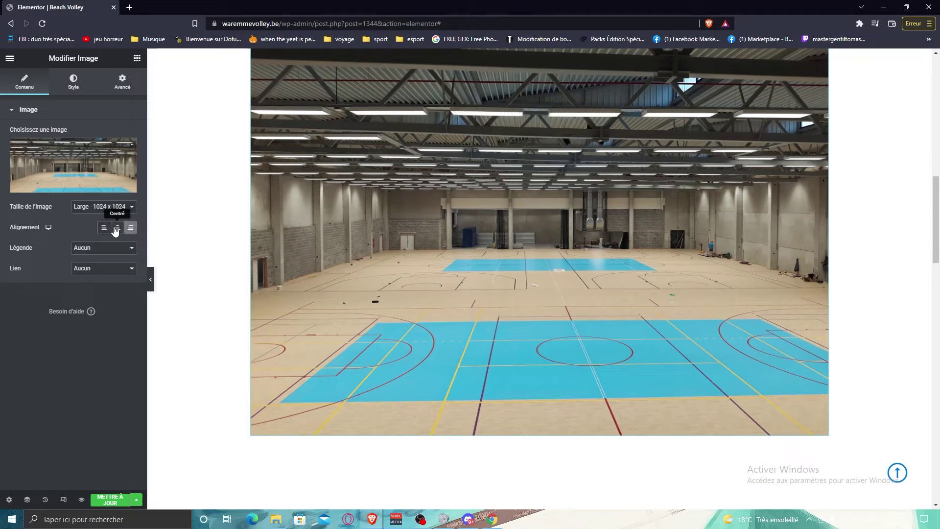
pyautogui.click(117, 228)
# Try a width of 32 and a maximum width of 1 in the image's style settings.
pyautogui.click(76, 87)
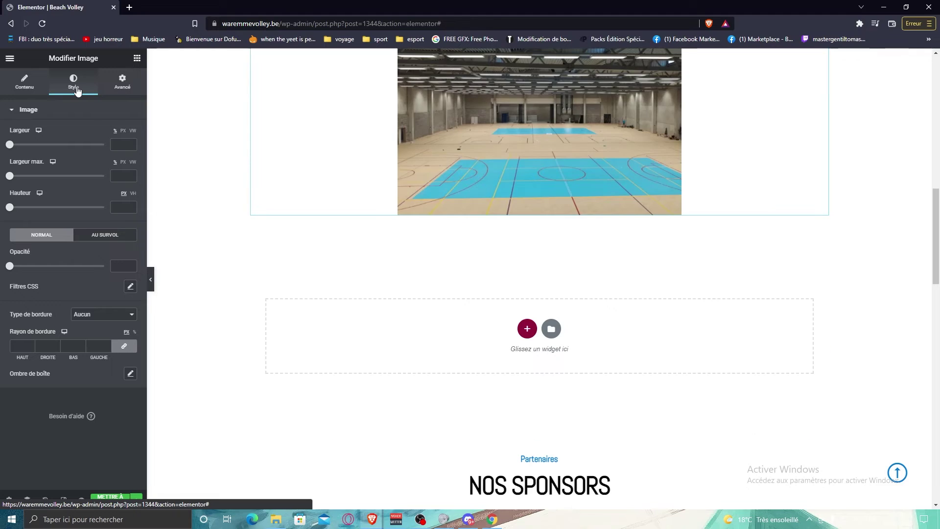
pyautogui.scroll(5, 308, 203)
pyautogui.scroll(-2, 395, 238)
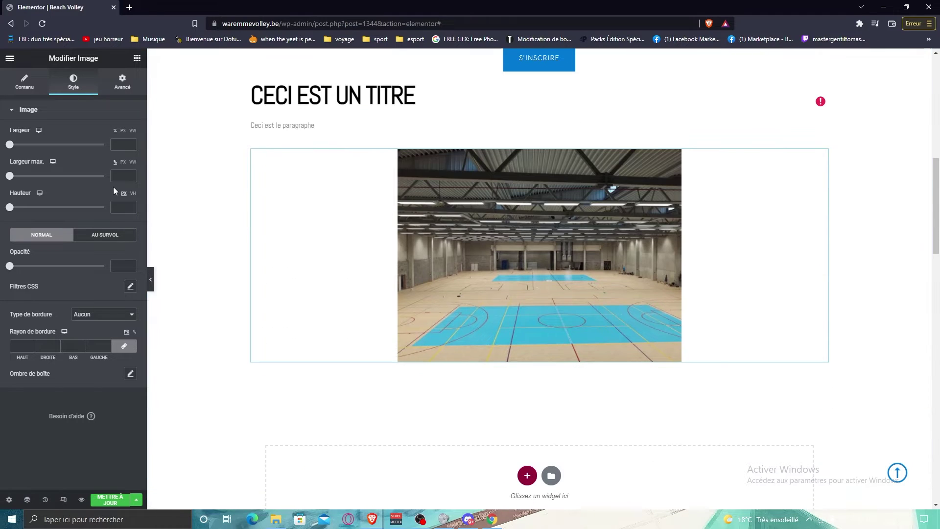
pyautogui.moveTo(10, 145); pyautogui.dragTo(39, 145)
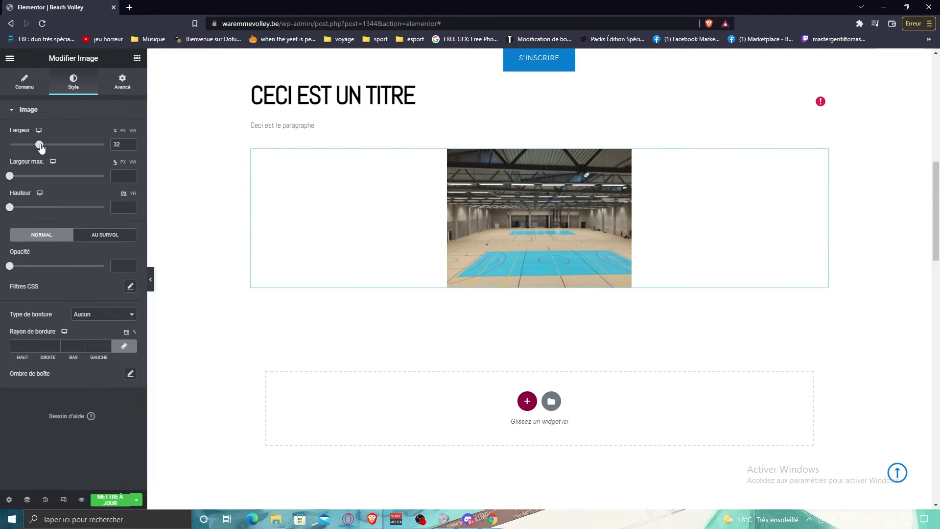
pyautogui.moveTo(10, 176)
pyautogui.mouseDown()
pyautogui.moveTo(55, 178)
pyautogui.moveTo(10, 176)
pyautogui.mouseUp()
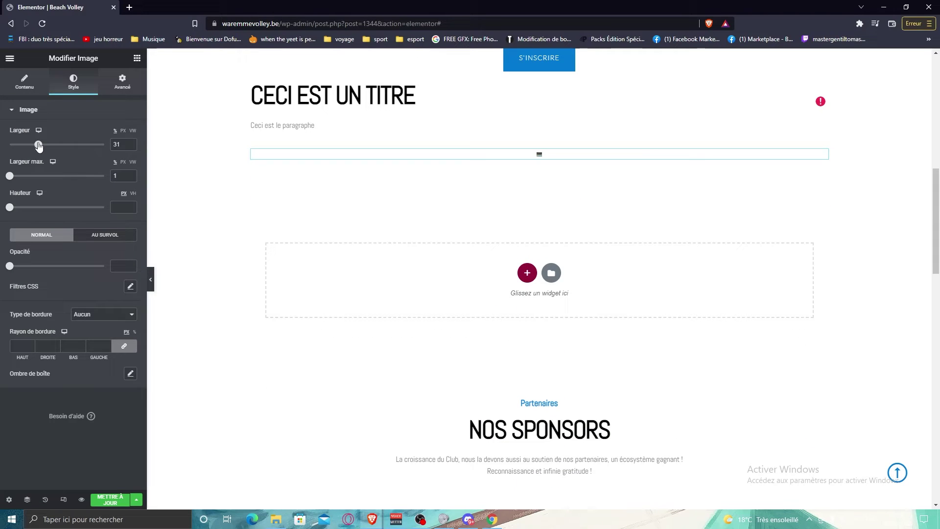
pyautogui.moveTo(38, 144); pyautogui.dragTo(62, 144)
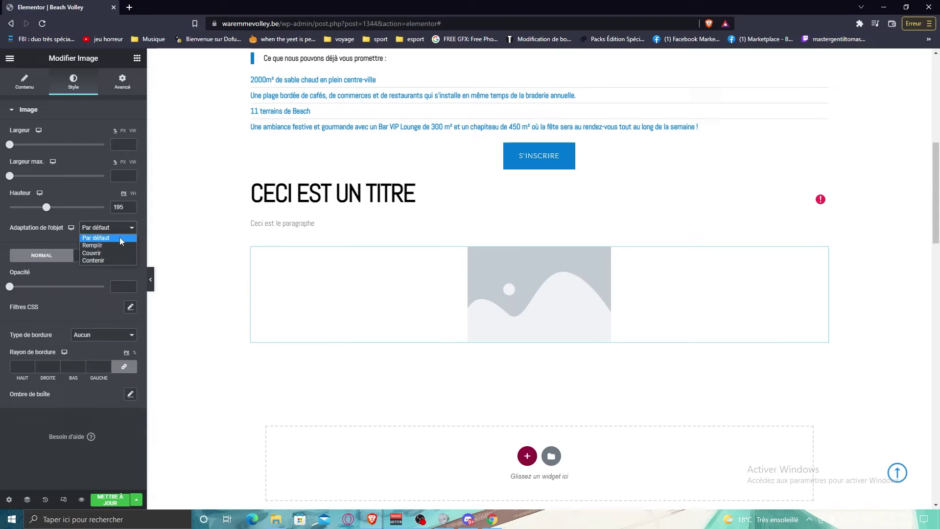
# Try the Remplir and Couvrir object-fit options on the placeholder image.
pyautogui.press('Down')
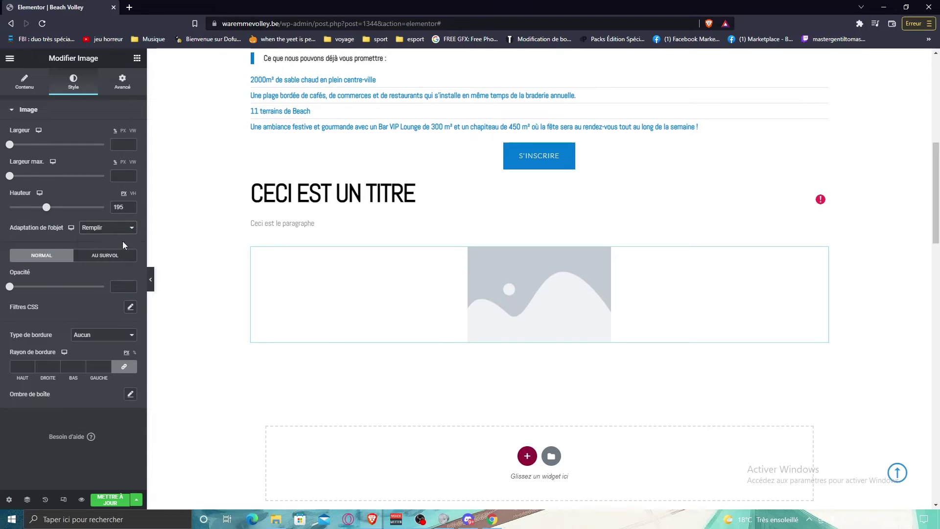
pyautogui.click(107, 232)
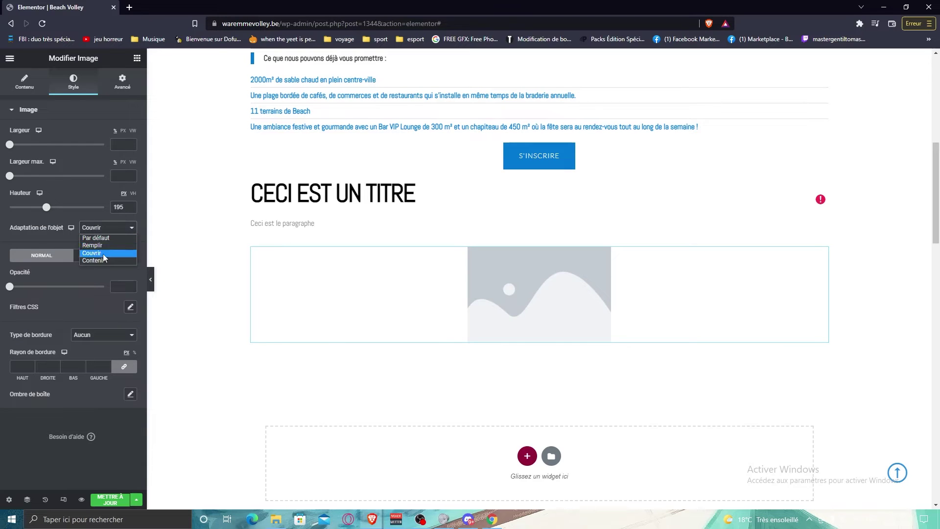
pyautogui.click(103, 254)
pyautogui.click(103, 227)
pyautogui.click(95, 238)
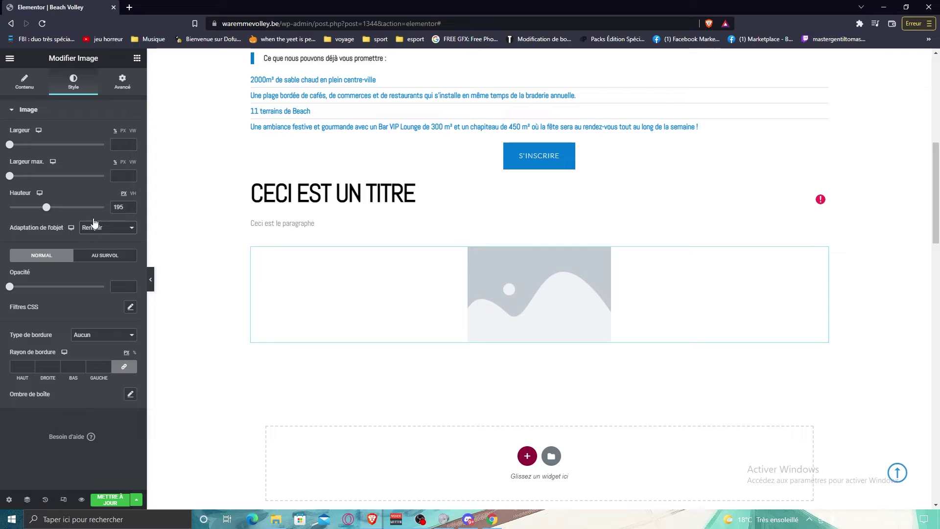
# Replace the placeholder image with the sports hall photo 20171106_163350-scaled.jpg from the media library.
pyautogui.click(33, 85)
pyautogui.click(87, 155)
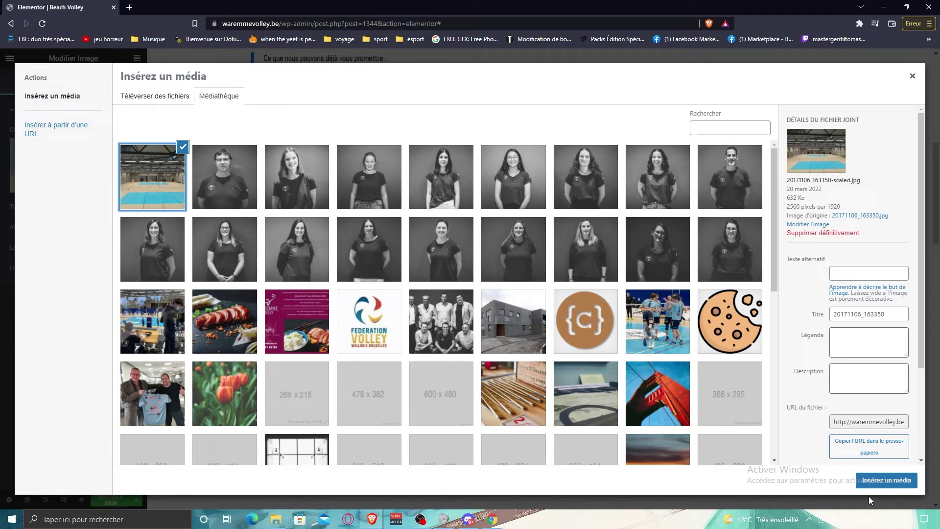
pyautogui.click(884, 480)
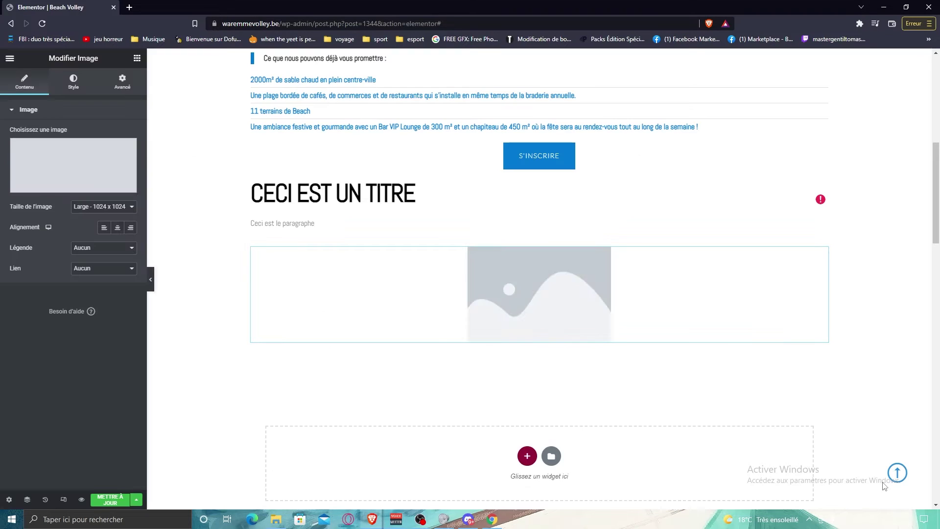
# Try the Couvrir object-fit option on the hall photo in its style settings.
pyautogui.click(73, 82)
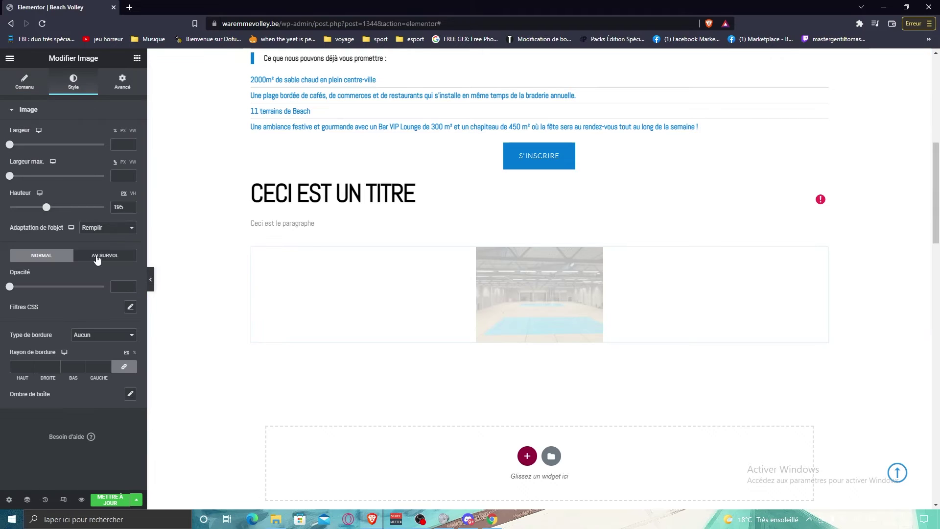
pyautogui.click(105, 227)
pyautogui.click(100, 227)
pyautogui.click(100, 227)
pyautogui.click(96, 253)
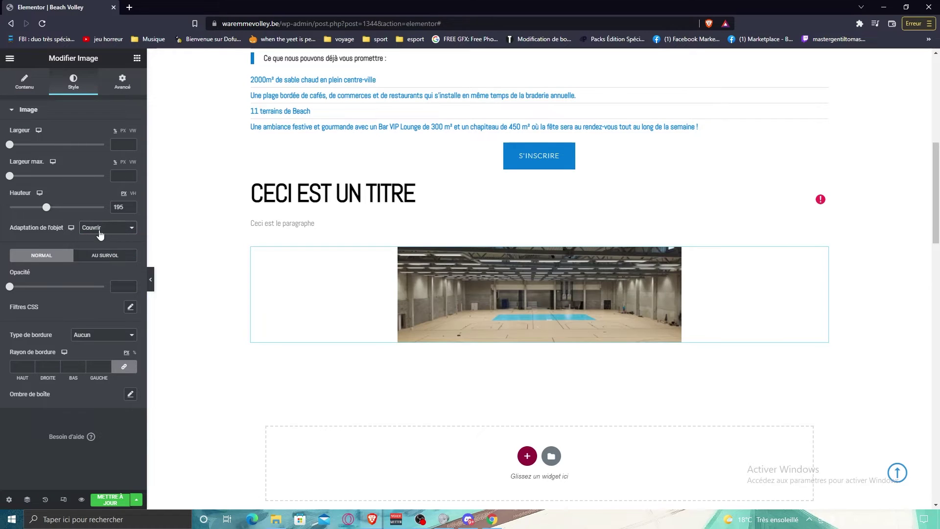
pyautogui.click(100, 230)
pyautogui.click(99, 257)
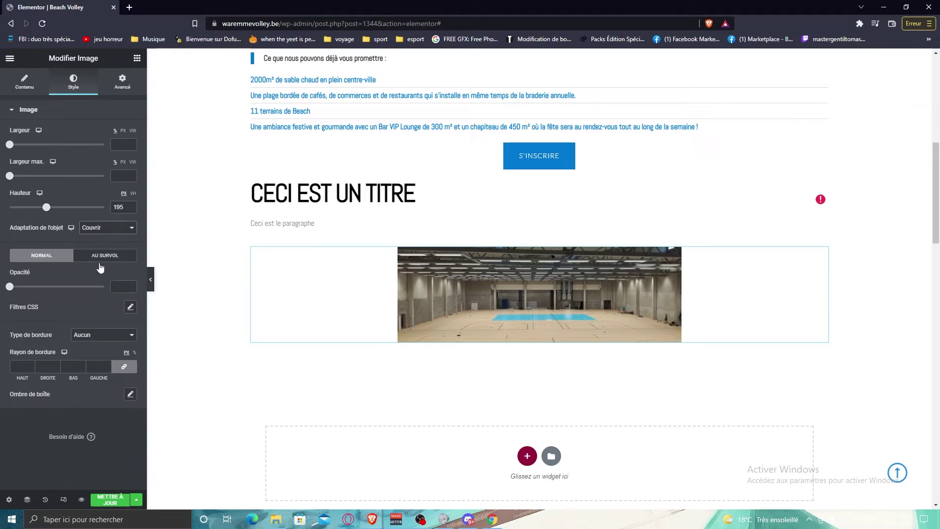
# Set the hall photo's object fit to Par défaut and its width to 39.
pyautogui.click(100, 228)
pyautogui.click(97, 238)
pyautogui.click(103, 229)
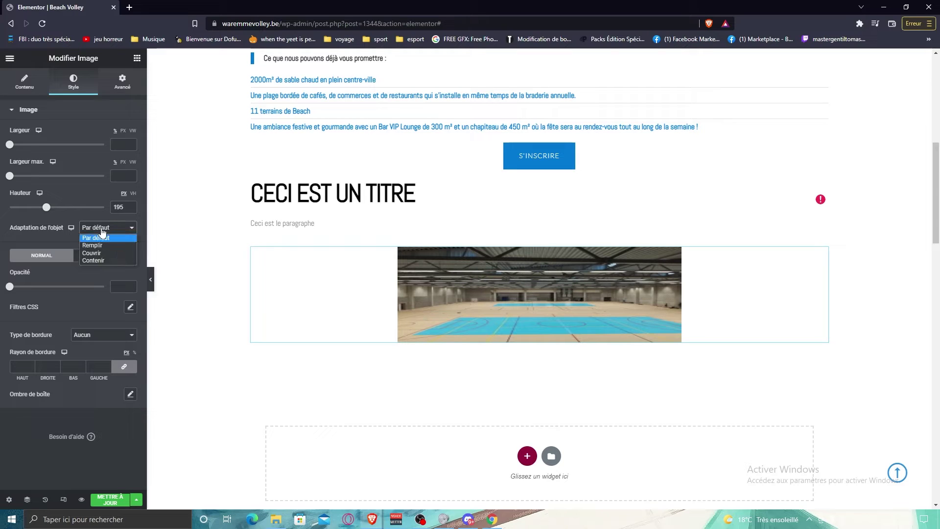
pyautogui.click(99, 229)
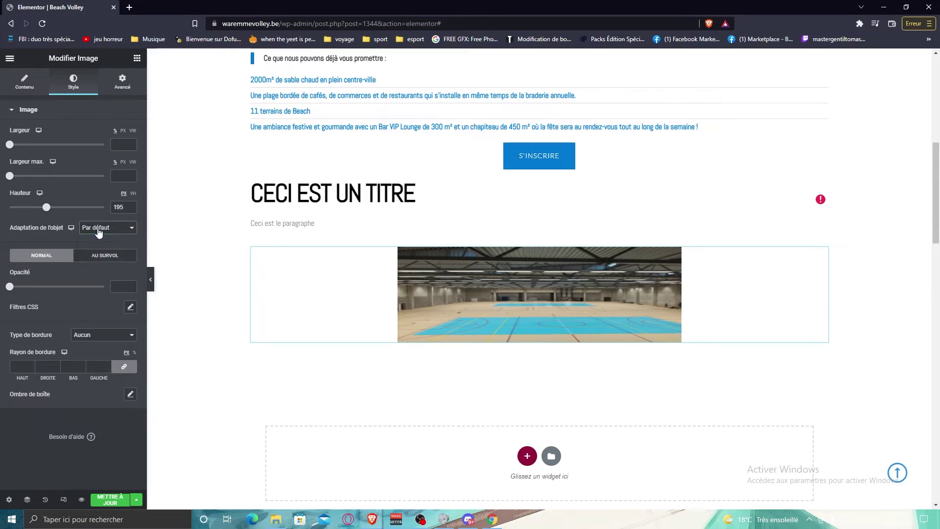
pyautogui.moveTo(15, 146); pyautogui.dragTo(47, 148)
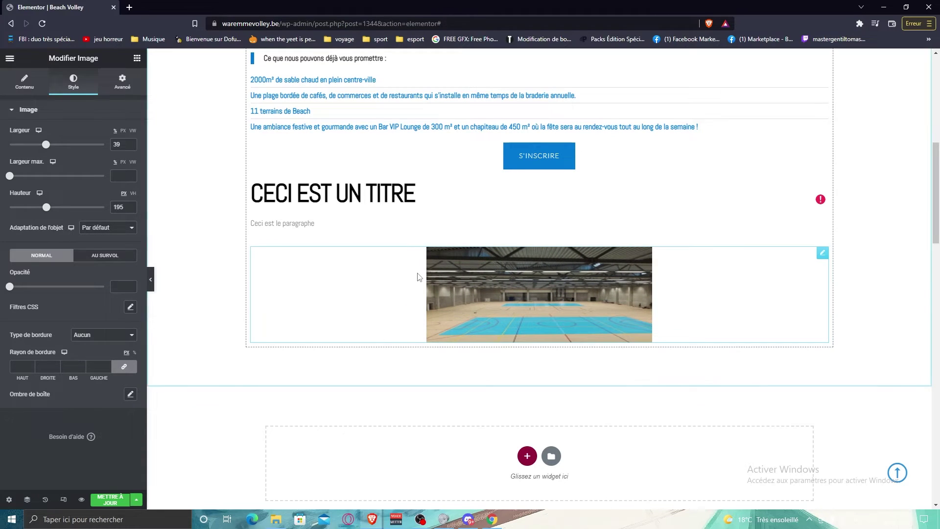
# View the hall photo's advanced settings, return to the widget list, and look over the page content above.
pyautogui.click(123, 81)
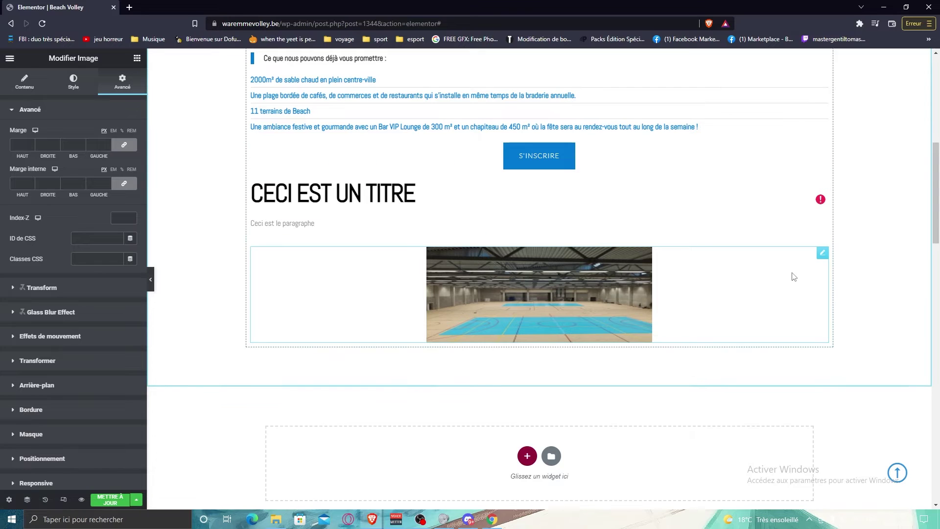
pyautogui.scroll(5, 630, 326)
pyautogui.scroll(-5, 534, 318)
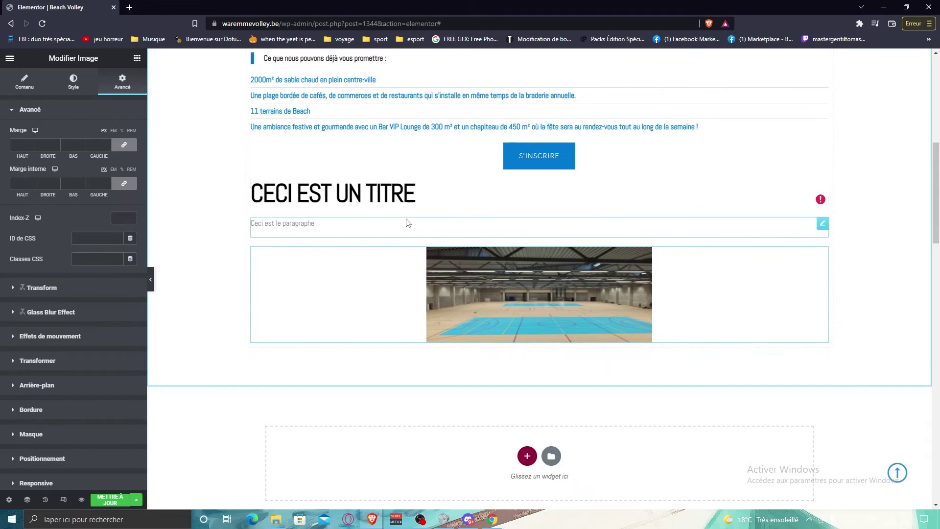
pyautogui.click(20, 88)
pyautogui.click(137, 58)
pyautogui.scroll(4, 388, 194)
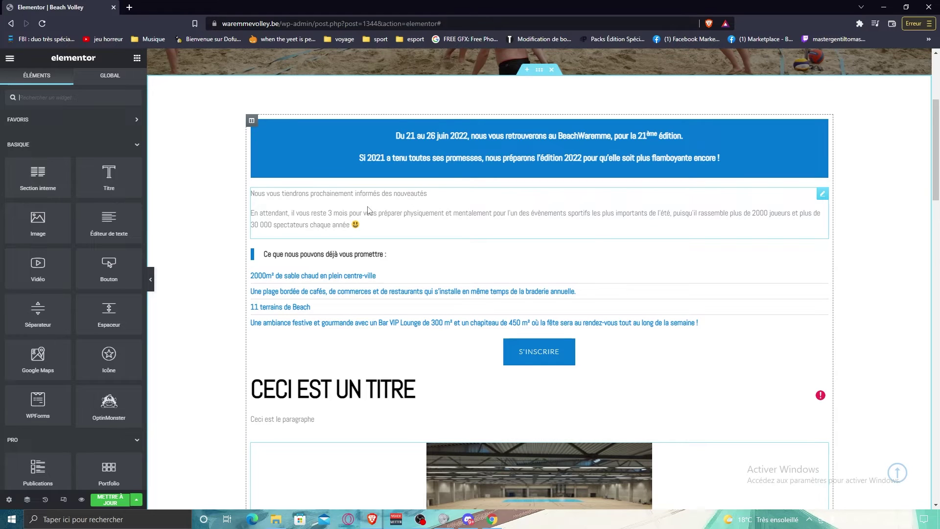
pyautogui.scroll(-4, 370, 210)
# Delete the "Ceci est un titre" heading and the paragraph below it, and undo both deletions.
pyautogui.click(823, 185)
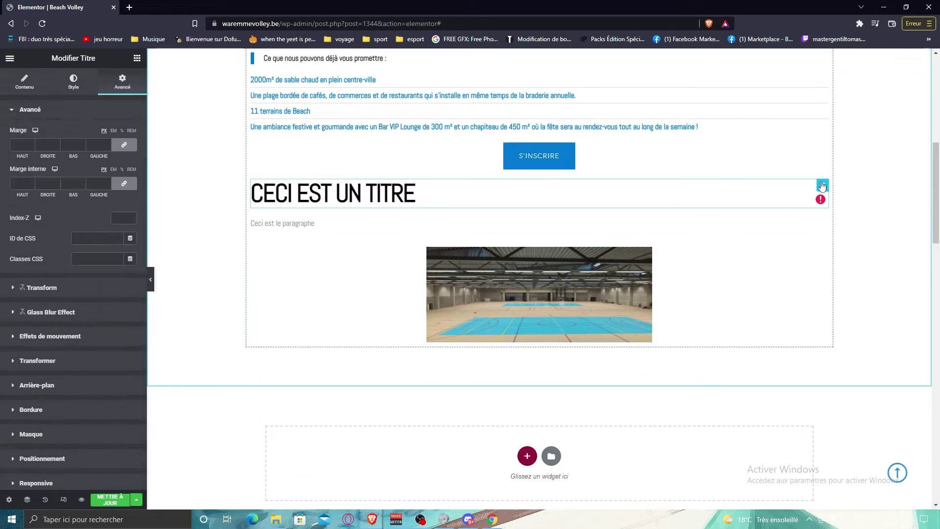
pyautogui.press('Delete')
pyautogui.press('Delete')
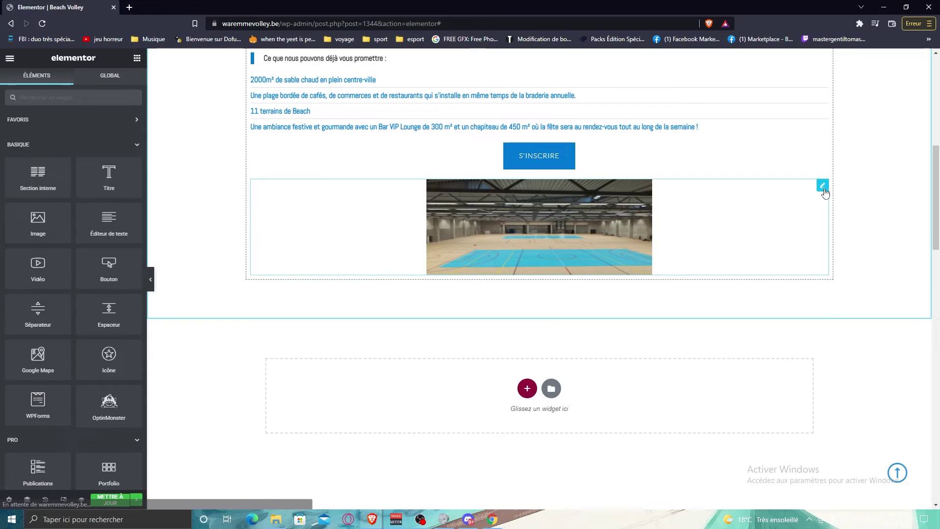
pyautogui.hotkey('ctrl', 'z')
pyautogui.hotkey('ctrl', 'z')
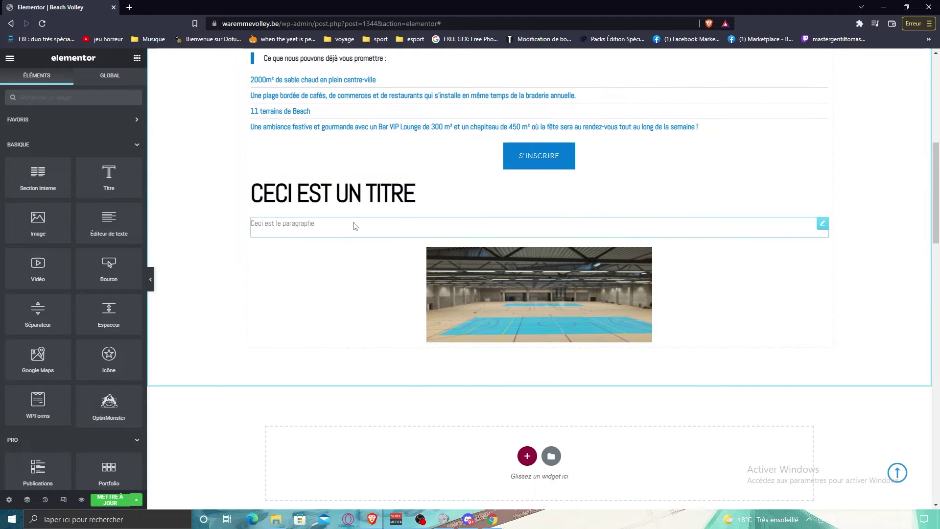
# Delete the "Ceci est un titre" heading below the S'INSCRIRE button.
pyautogui.scroll(2, 236, 264)
pyautogui.scroll(-1, 236, 264)
pyautogui.click(430, 249)
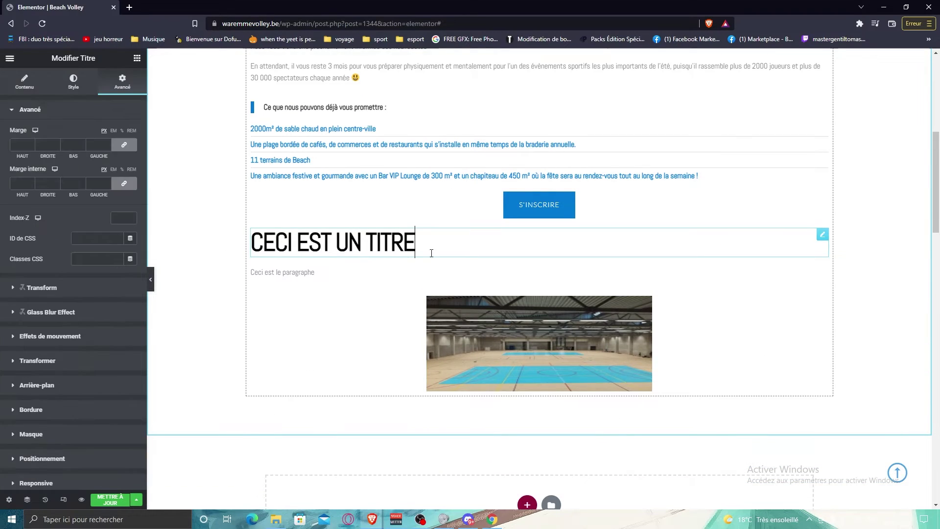
pyautogui.rightClick(381, 237)
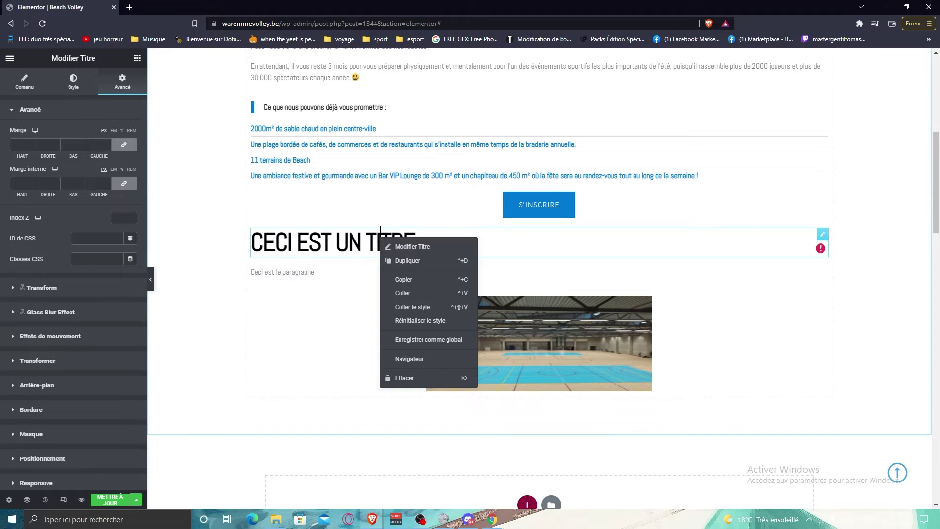
pyautogui.click(441, 387)
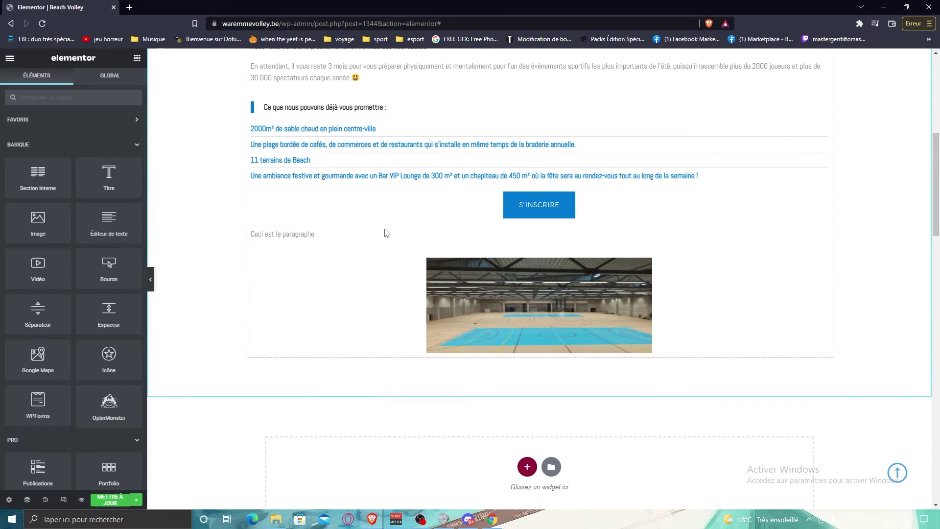
# Delete the "Ceci est le paragraphe" text and the hall photo below it.
pyautogui.click(623, 238)
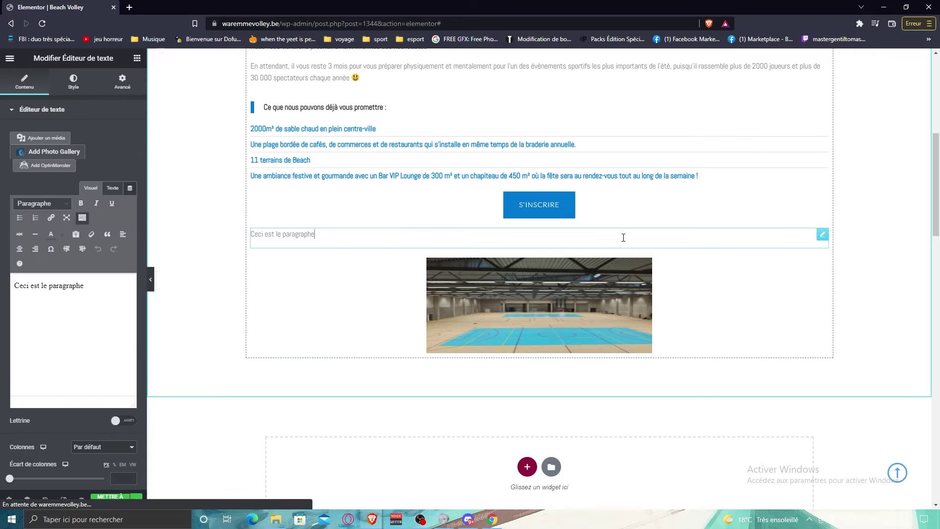
pyautogui.rightClick(823, 240)
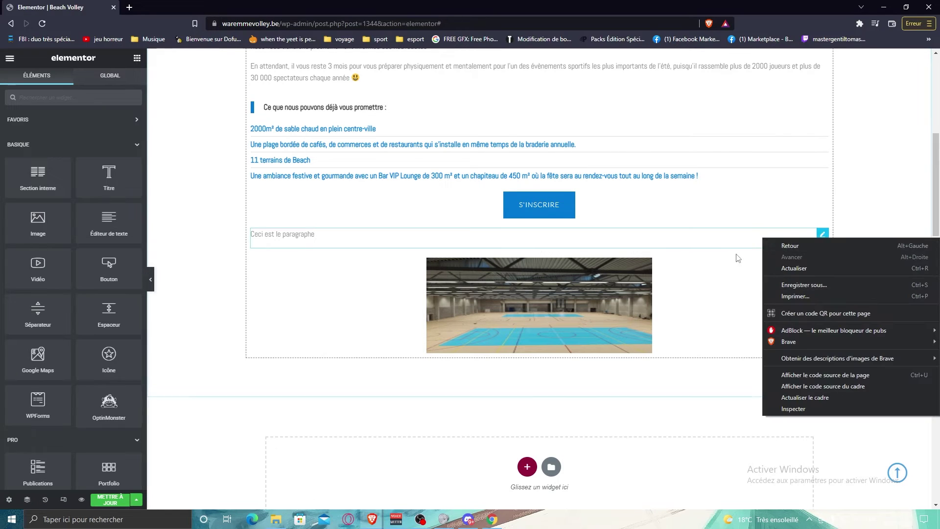
pyautogui.click(754, 239)
pyautogui.rightClick(755, 239)
pyautogui.click(771, 376)
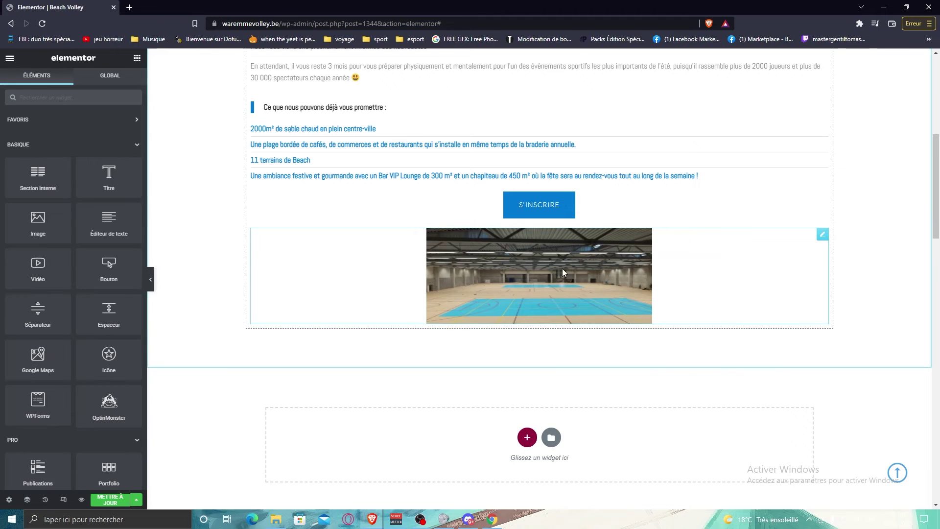
pyautogui.rightClick(562, 268)
pyautogui.click(607, 409)
# Add the words "je le modifie" after the smiley at the end of the grey introductory paragraph.
pyautogui.scroll(6, 550, 346)
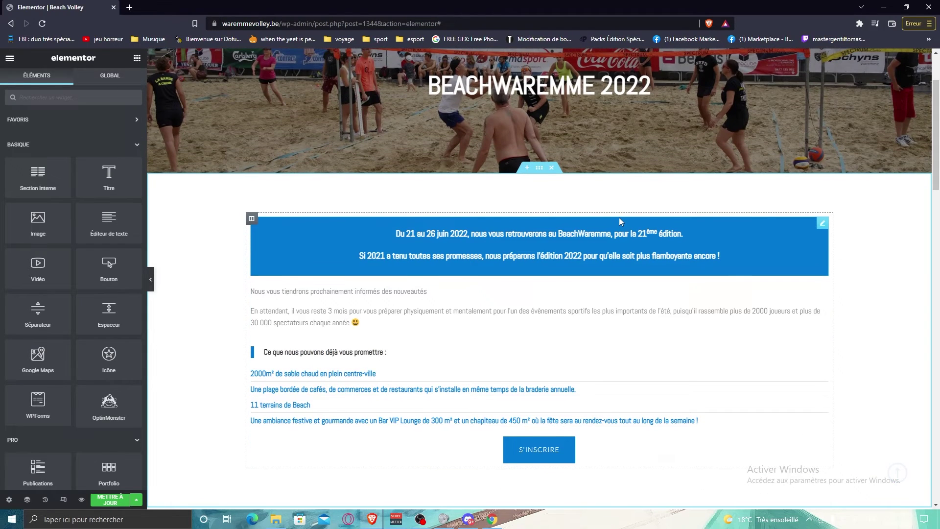
pyautogui.scroll(-3, 381, 212)
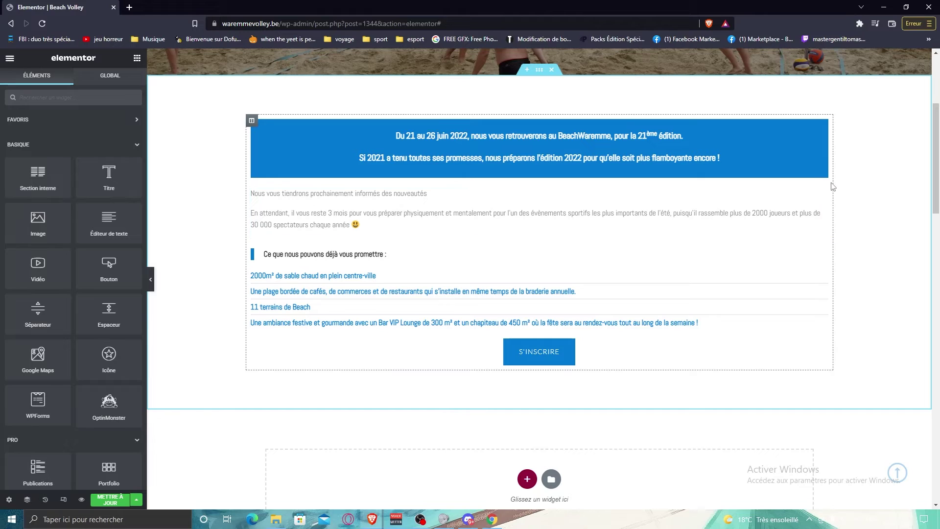
pyautogui.click(823, 196)
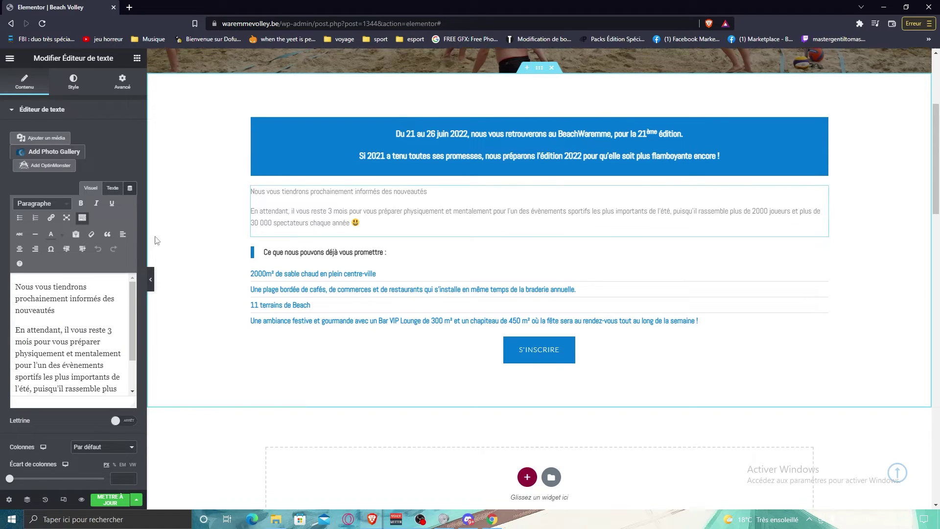
pyautogui.scroll(-2, 118, 303)
pyautogui.moveTo(20, 299); pyautogui.dragTo(69, 373)
pyautogui.click(57, 379)
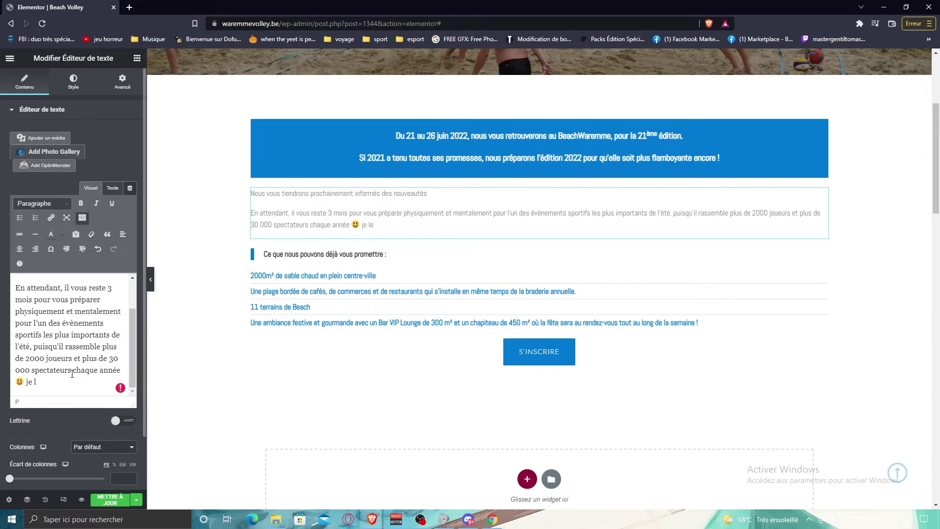
pyautogui.write('je le modii')
# Remove the words "je le modifie" from the end of the introductory paragraph.
pyautogui.moveTo(26, 380); pyautogui.dragTo(70, 379)
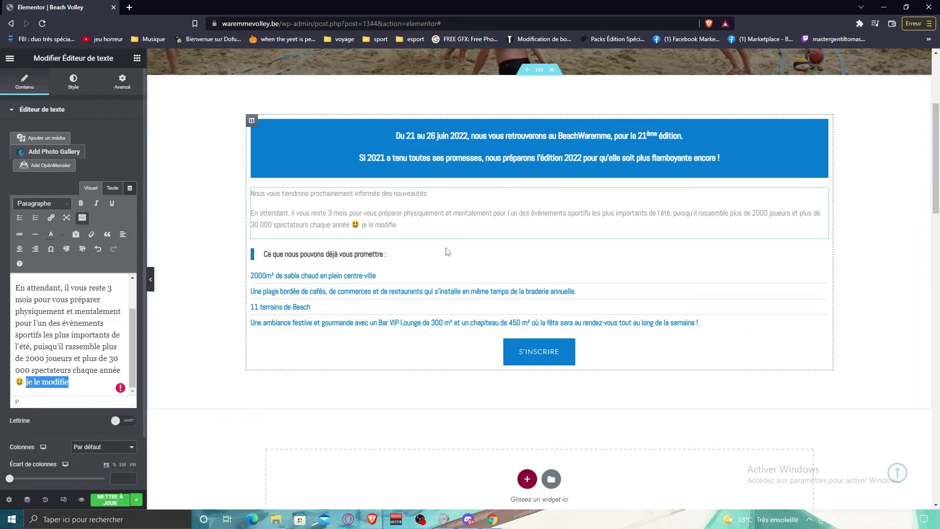
pyautogui.click(378, 229)
pyautogui.moveTo(363, 227); pyautogui.dragTo(397, 226)
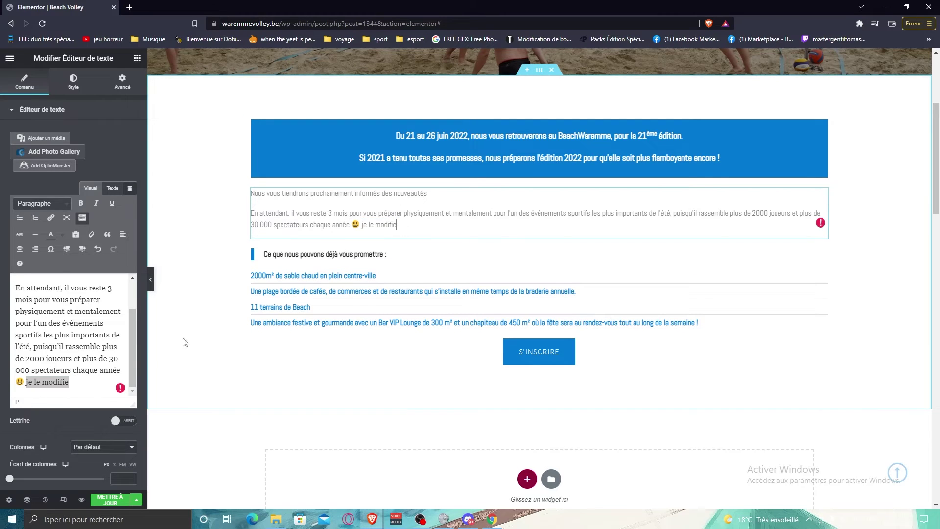
pyautogui.moveTo(69, 381); pyautogui.dragTo(27, 382)
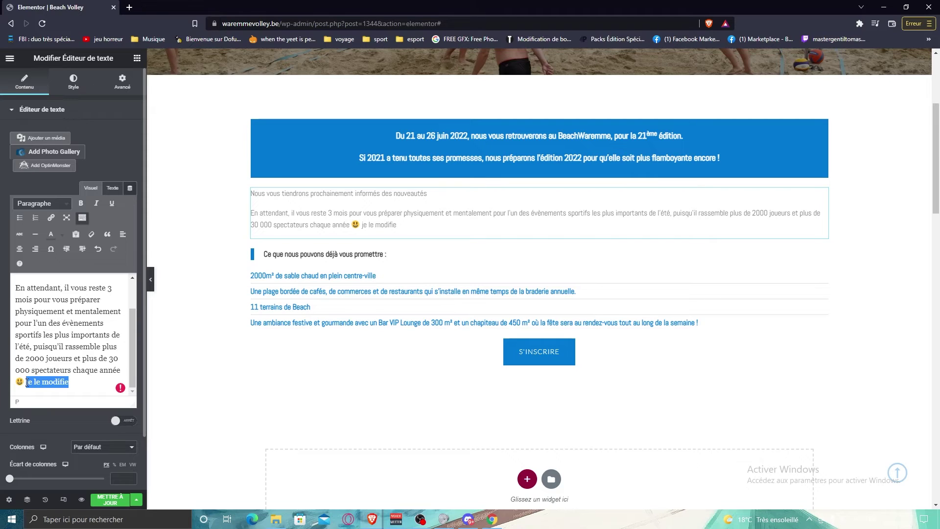
pyautogui.click(33, 251)
pyautogui.click(34, 249)
pyautogui.moveTo(69, 381); pyautogui.dragTo(28, 382)
pyautogui.press('BackSpace')
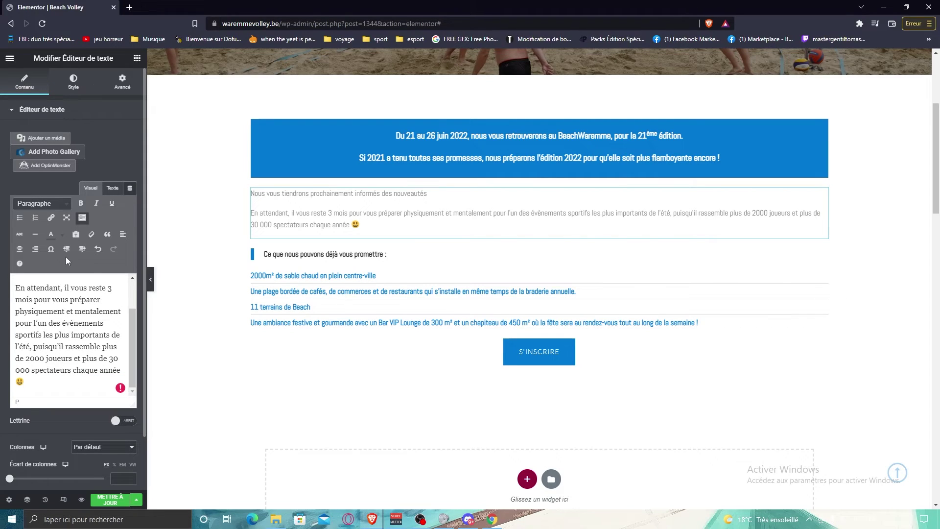
# Try centred and right alignment on the introductory paragraph and set its alignment to left.
pyautogui.click(74, 94)
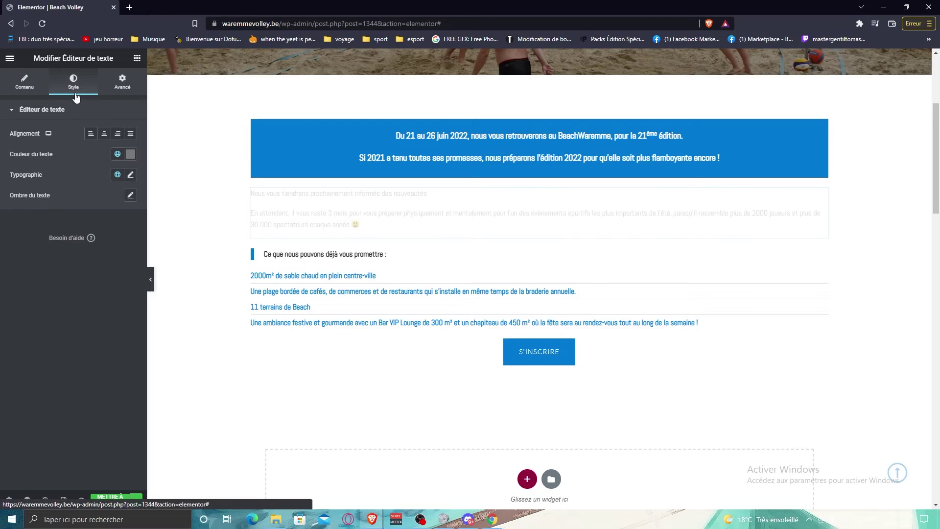
pyautogui.click(104, 134)
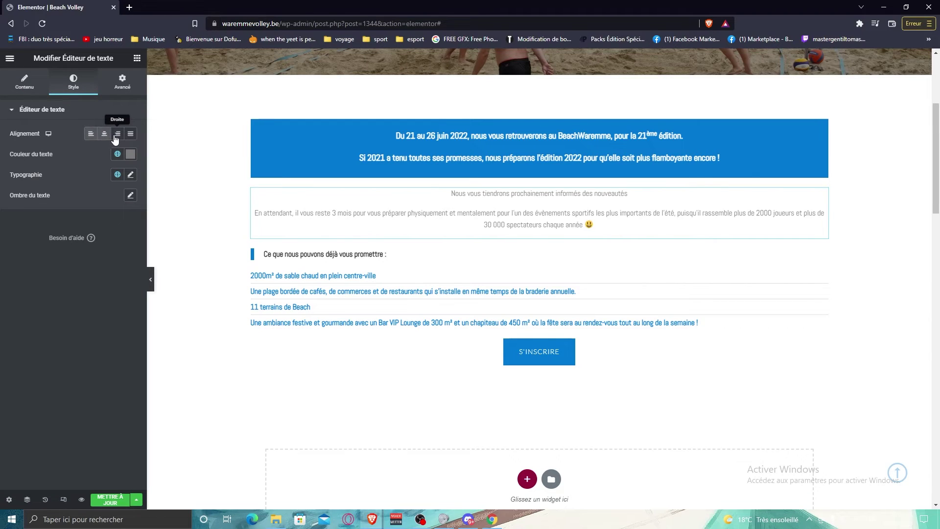
pyautogui.click(118, 134)
pyautogui.click(104, 134)
pyautogui.click(90, 134)
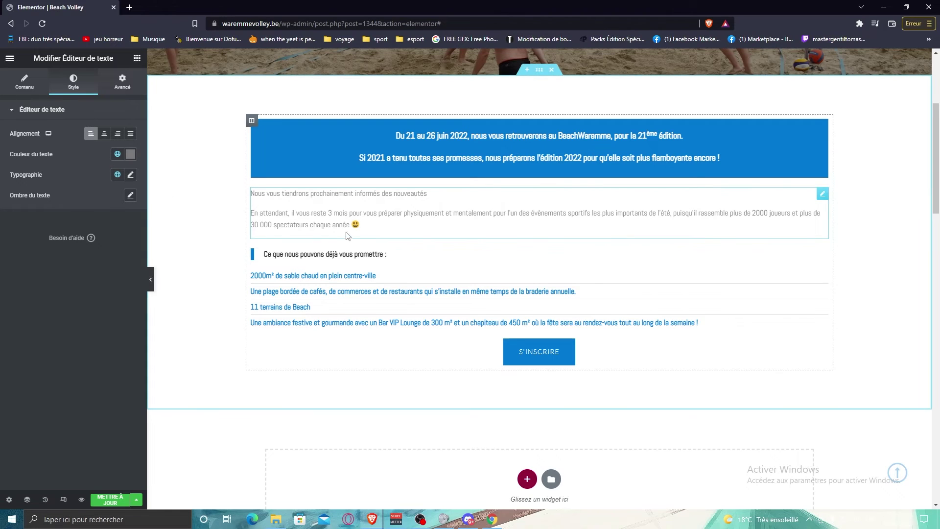
# View the global colours offered for the introductory paragraph's text and its advanced settings.
pyautogui.click(118, 155)
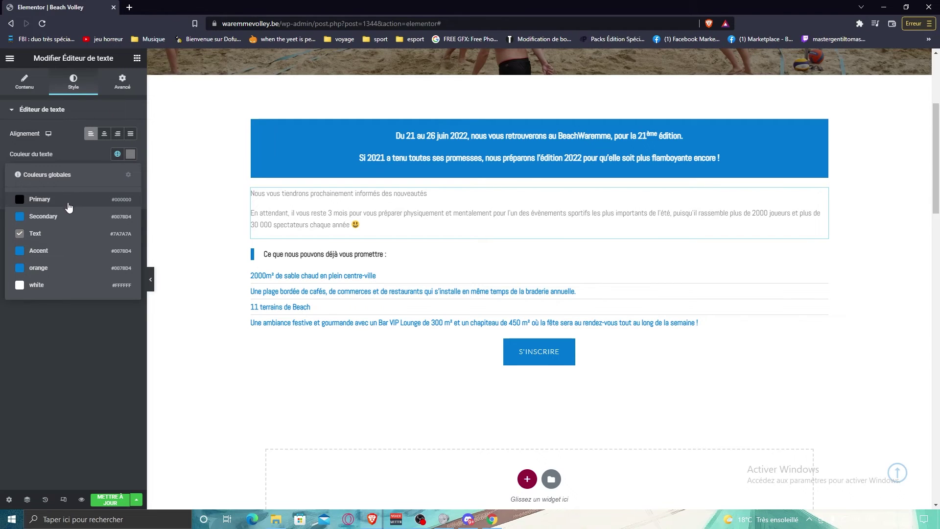
pyautogui.click(89, 153)
pyautogui.click(135, 83)
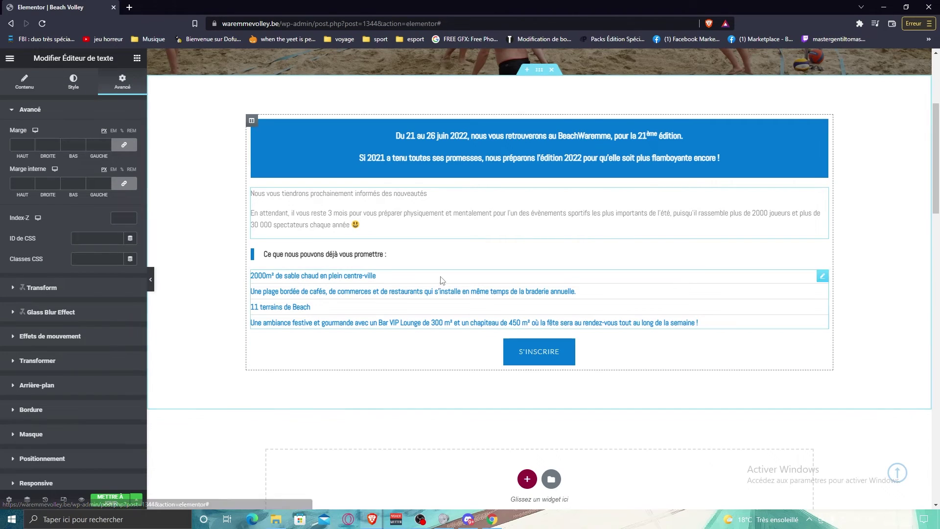
pyautogui.click(595, 162)
pyautogui.click(595, 211)
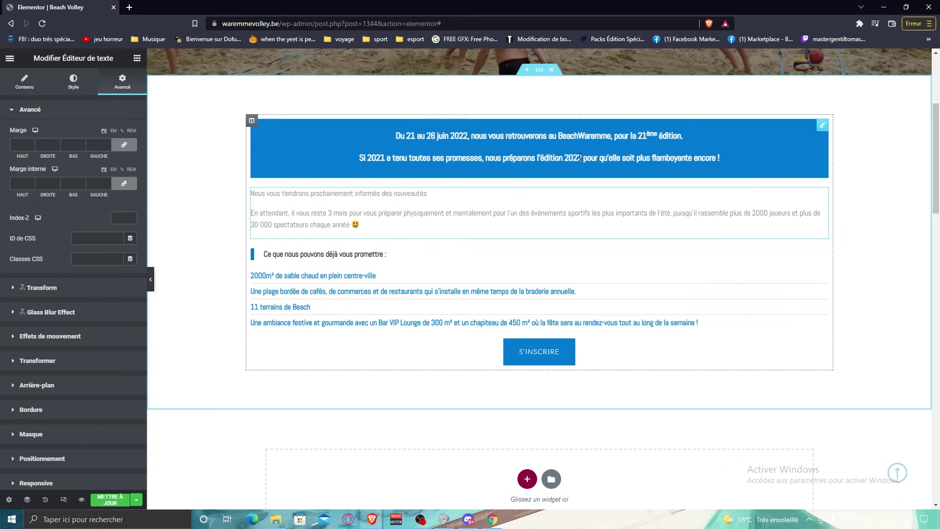
# Duplicate the blue banner with the 21 au 26 juin 2022 dates and move the copy below the S'INSCRIRE button.
pyautogui.click(746, 133)
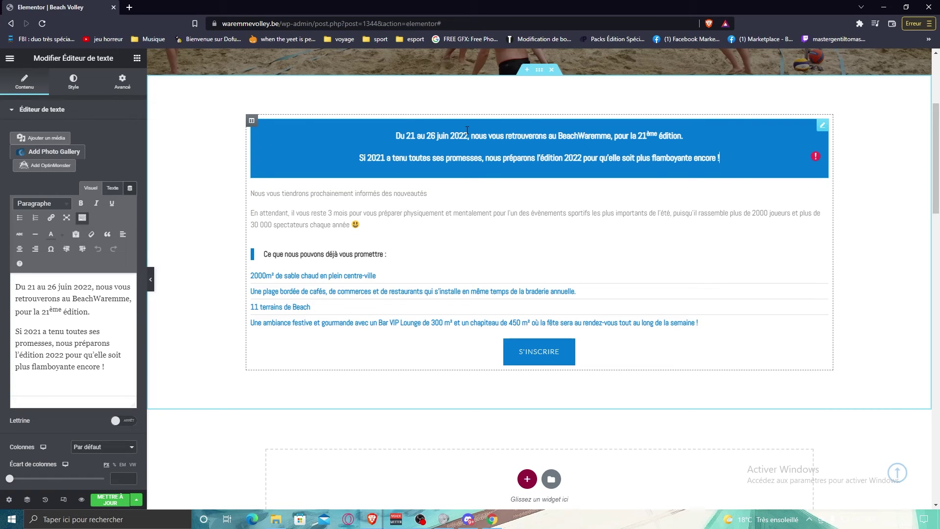
pyautogui.rightClick(822, 128)
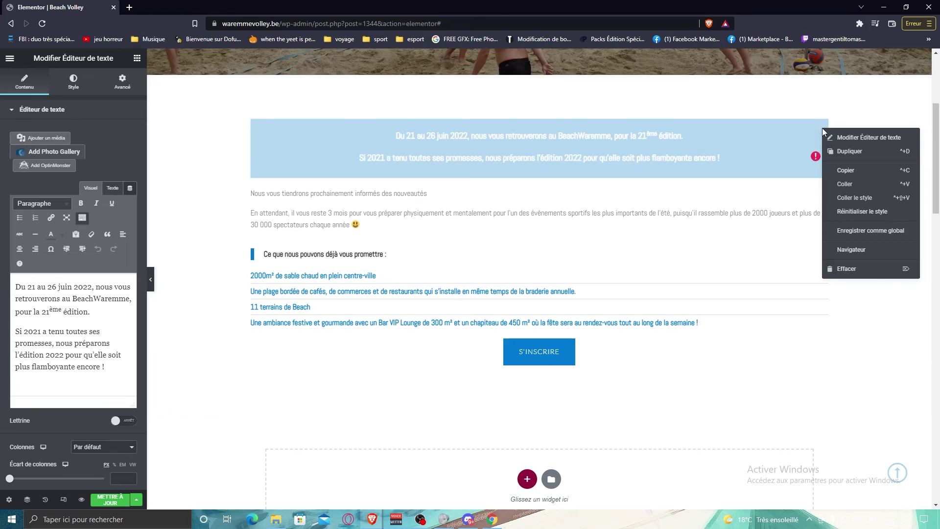
pyautogui.click(851, 153)
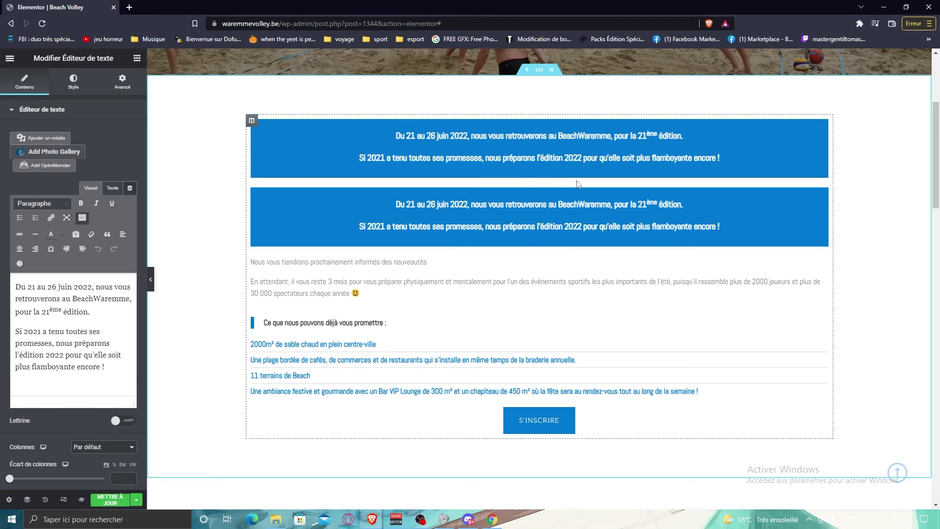
pyautogui.moveTo(823, 199)
pyautogui.mouseDown()
pyautogui.moveTo(465, 277)
pyautogui.moveTo(682, 188)
pyautogui.moveTo(814, 197)
pyautogui.mouseUp()
pyautogui.moveTo(824, 199); pyautogui.dragTo(532, 355)
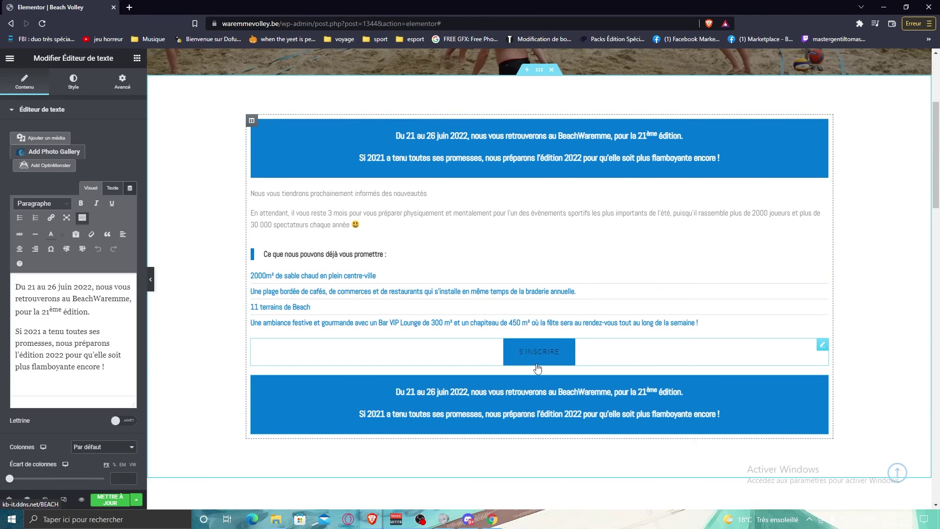
# Replace the text of the duplicated blue banner with "Modifier le contenu".
pyautogui.scroll(-1, 539, 355)
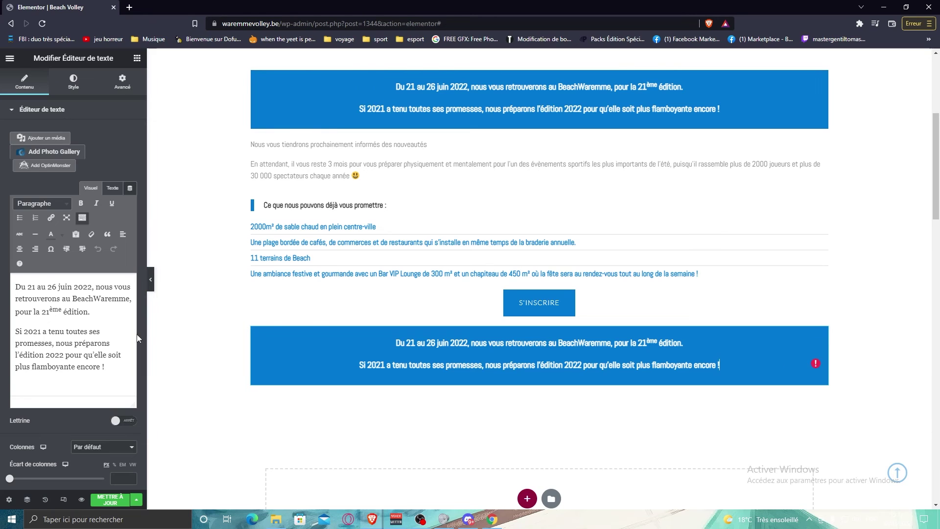
pyautogui.moveTo(108, 368); pyautogui.dragTo(5, 292)
pyautogui.hotkey('ctrl', 'a')
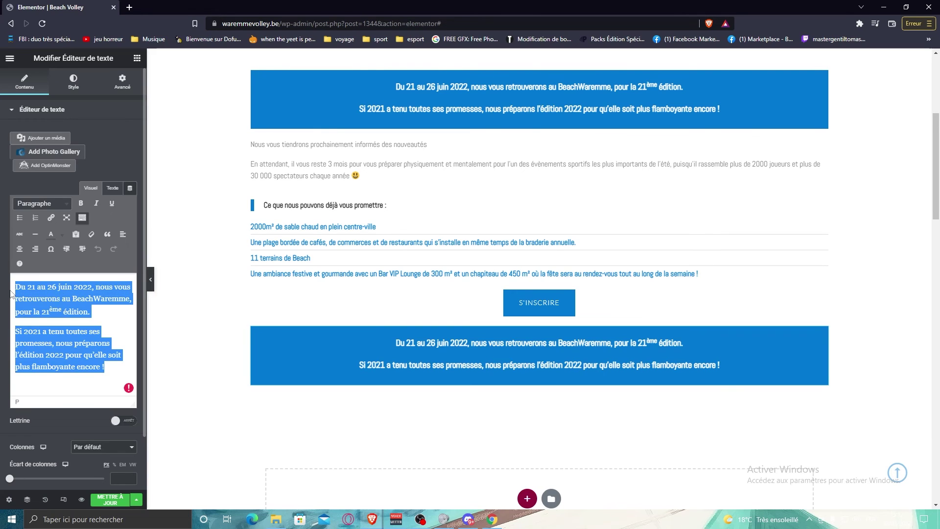
pyautogui.write('modifier le con')
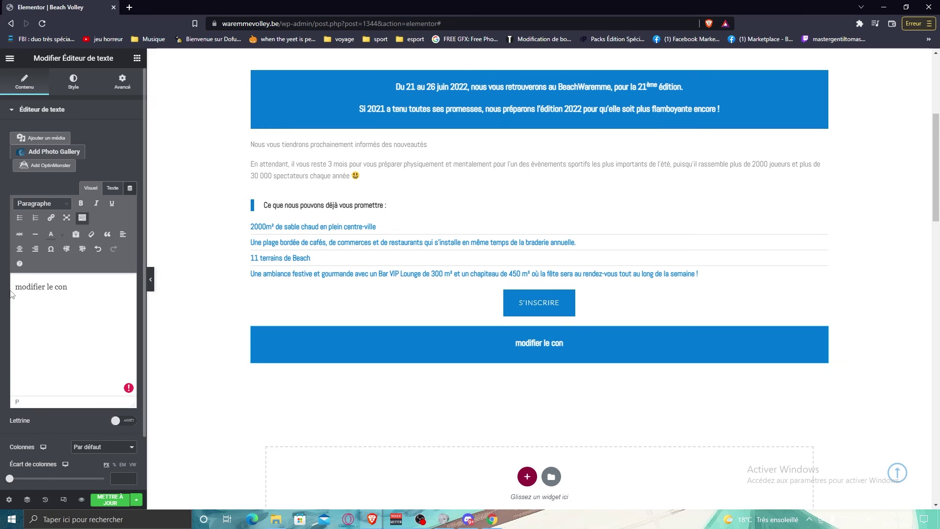
pyautogui.write('tenu')
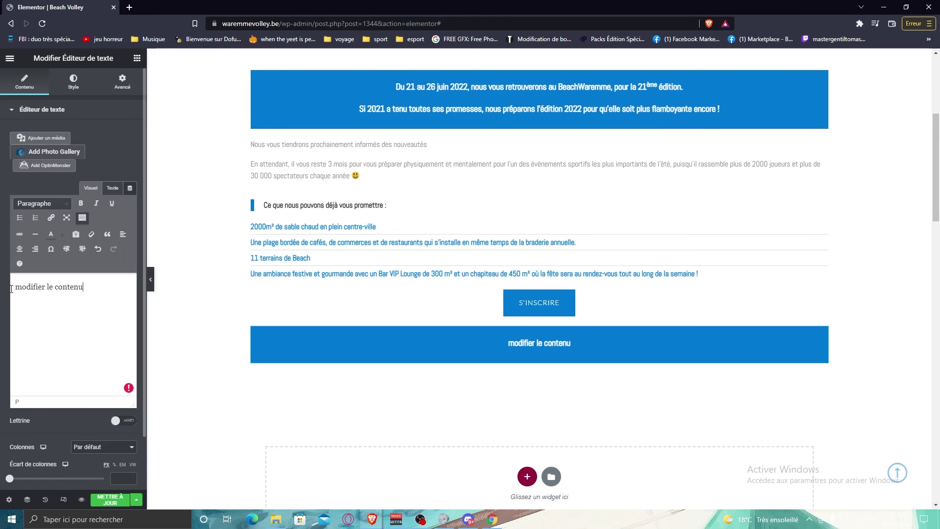
pyautogui.moveTo(21, 287); pyautogui.dragTo(14, 288)
pyautogui.write('M')
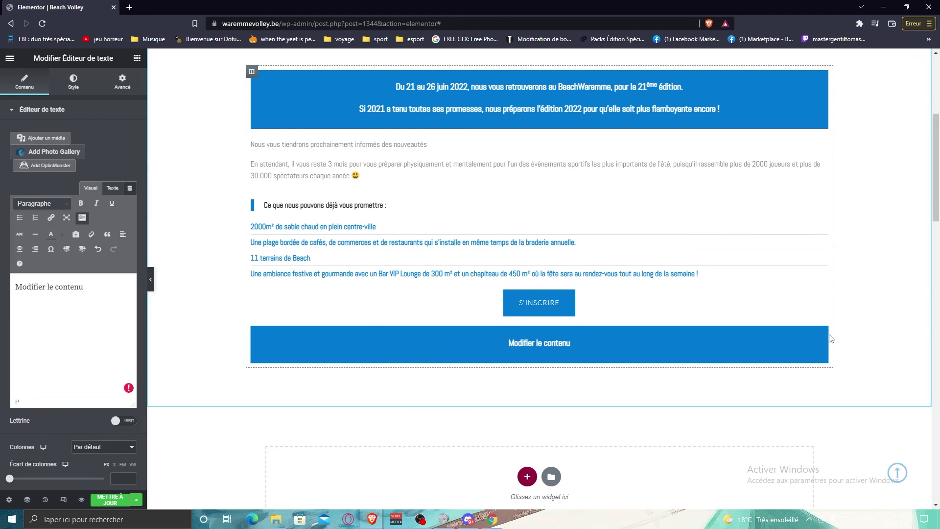
# Set the inner margin of the "Modifier le contenu" banner to 40 px at the top and 50 px at the bottom.
pyautogui.click(132, 84)
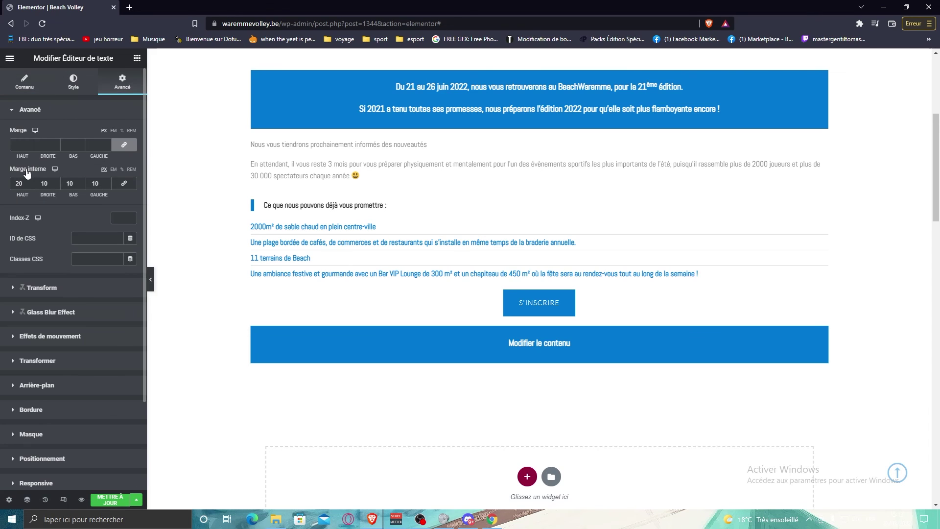
pyautogui.doubleClick(13, 185)
pyautogui.write('40')
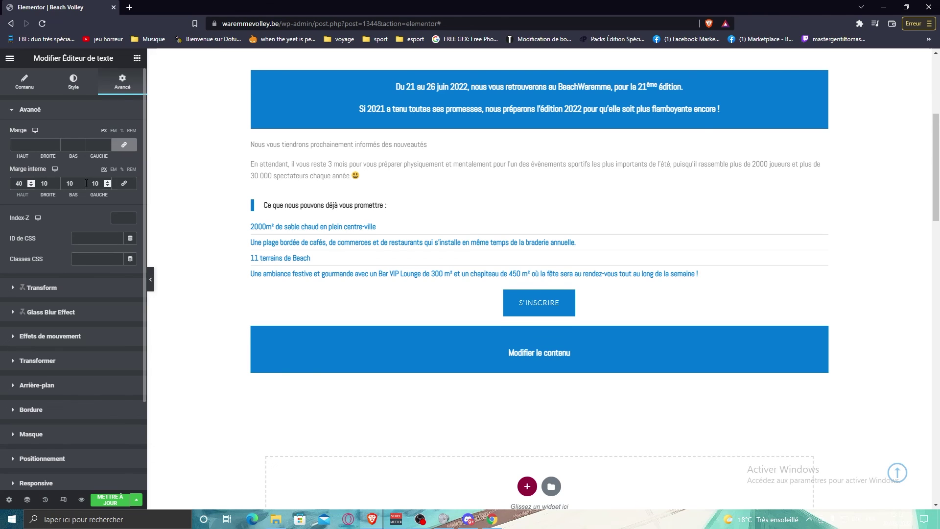
pyautogui.doubleClick(69, 183)
pyautogui.write('40')
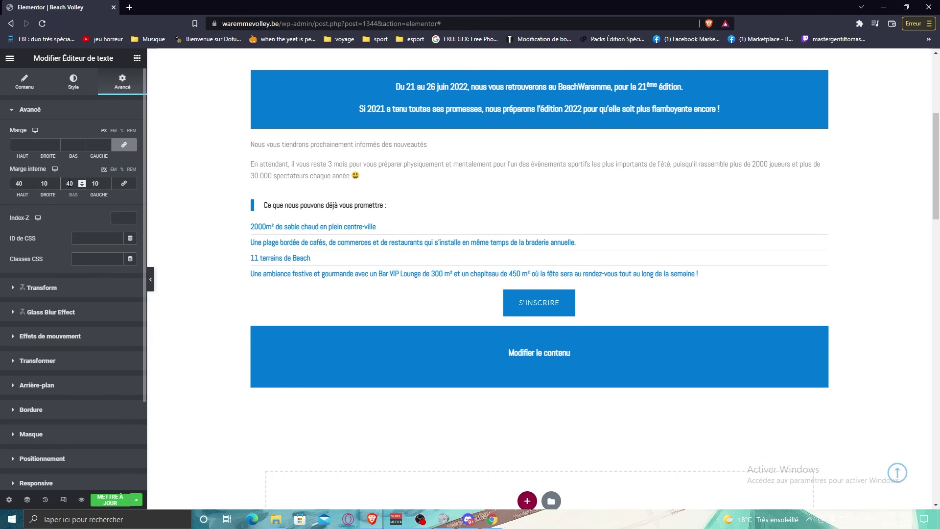
pyautogui.write('10')
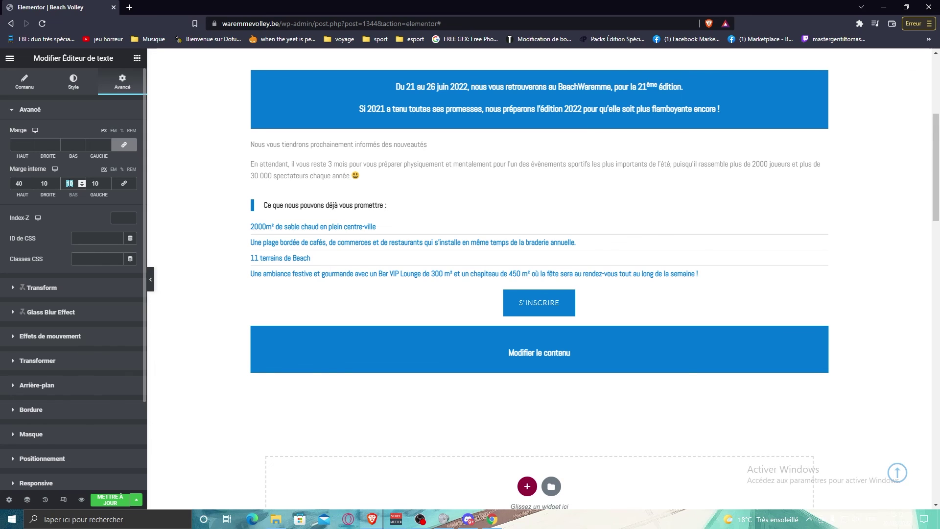
pyautogui.write('50')
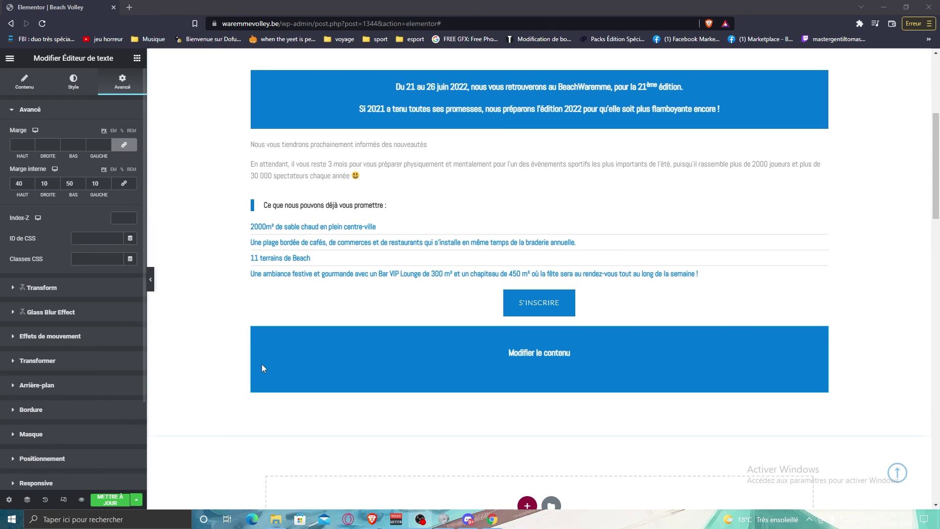
# Publish the page update and check the live Beach Volley page with its new banner.
pyautogui.click(112, 499)
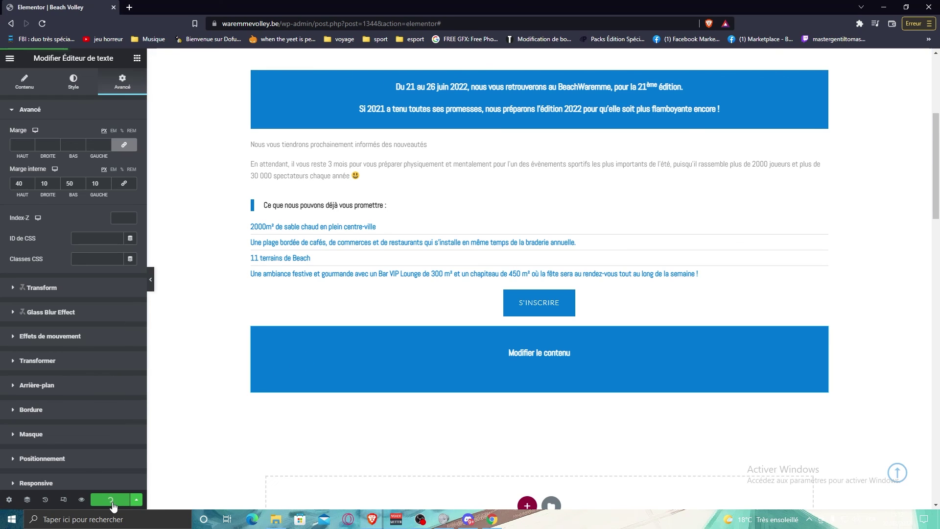
pyautogui.click(9, 59)
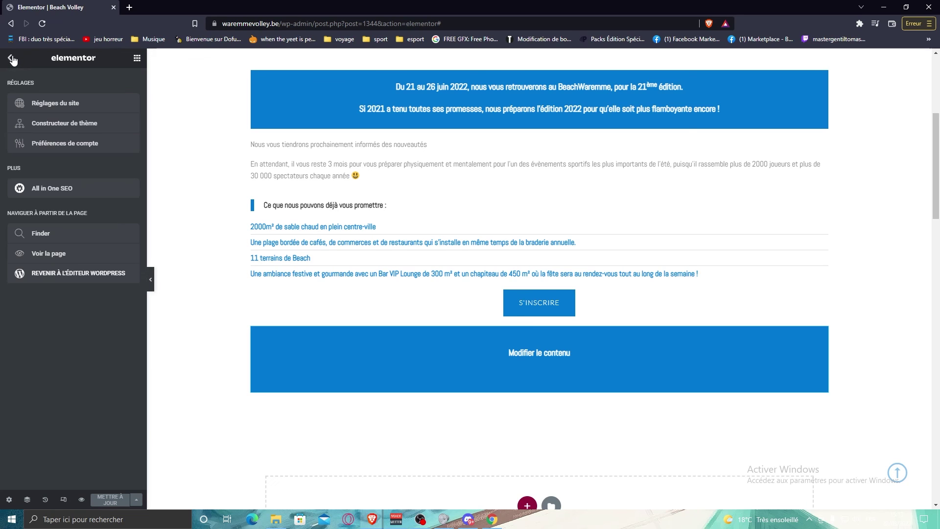
pyautogui.click(59, 253)
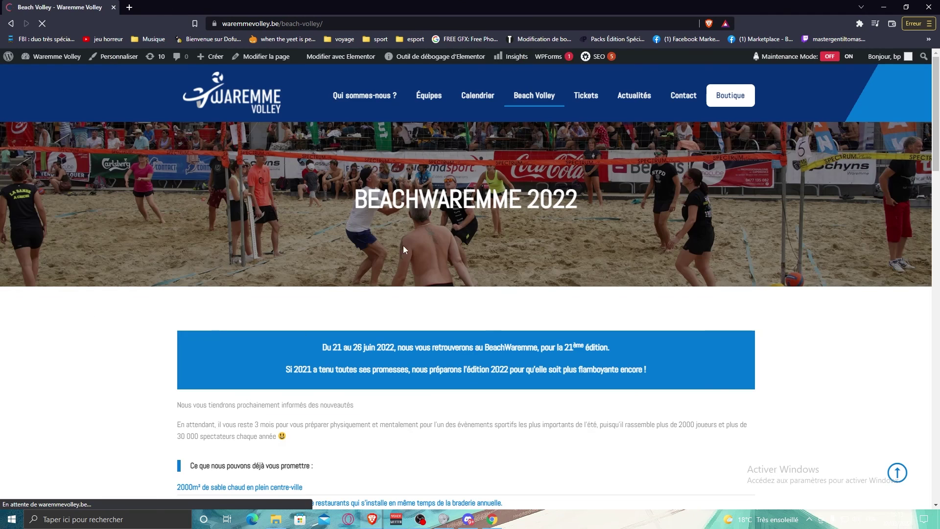
pyautogui.scroll(-8, 375, 165)
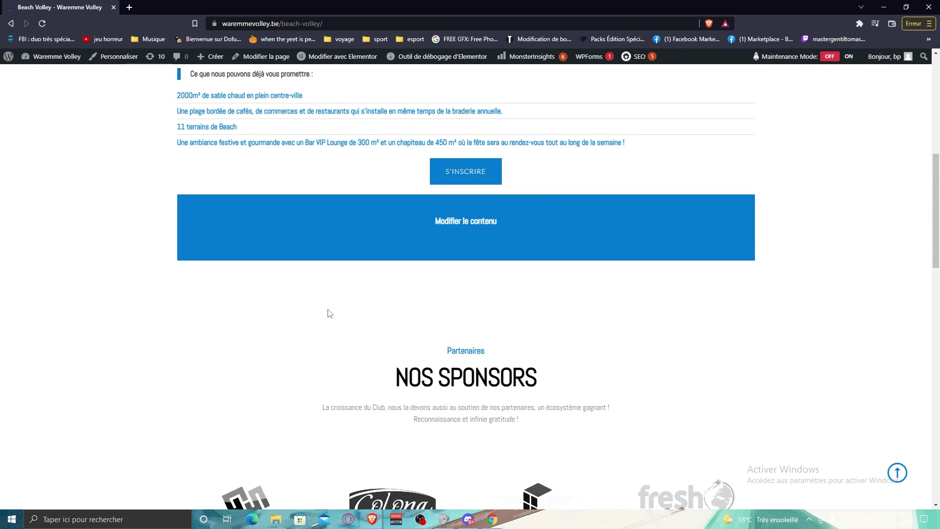
pyautogui.scroll(6, 328, 313)
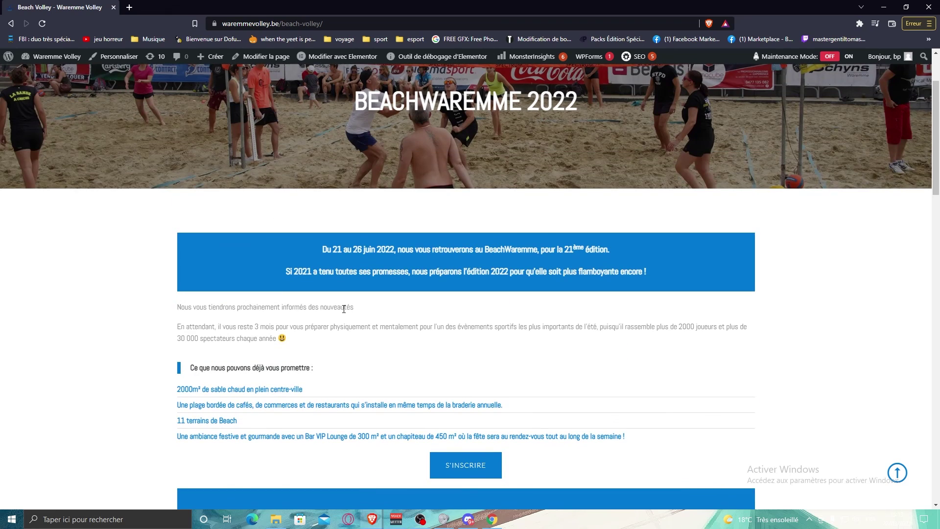